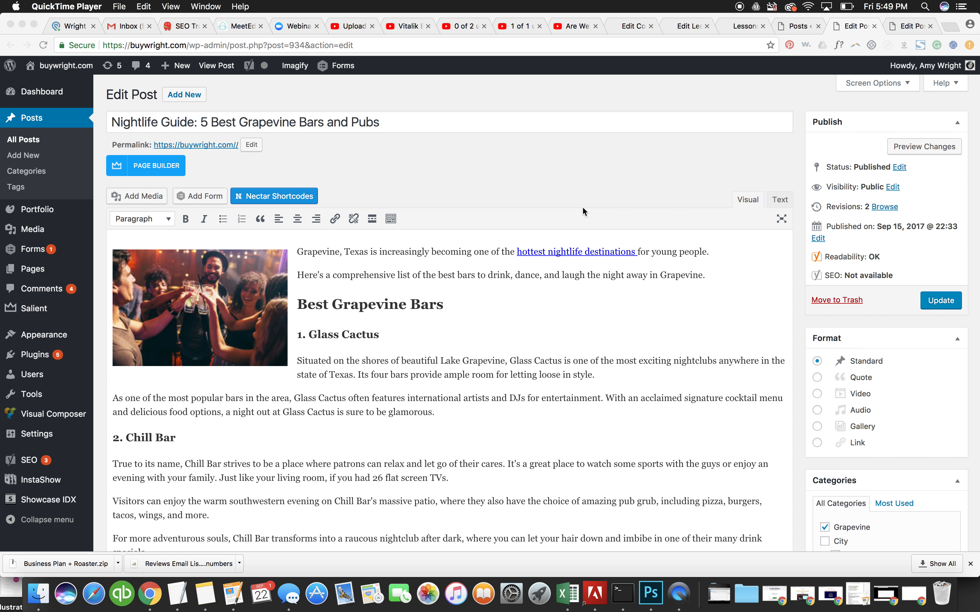
Step: Review the Grapevine bars post's text and Yoast SEO fields, comparing them with the completed copy open in the other browser tab
{"action": "scroll", "coordinate": [553, 255], "scroll_direction": "down", "scroll_amount": 5}
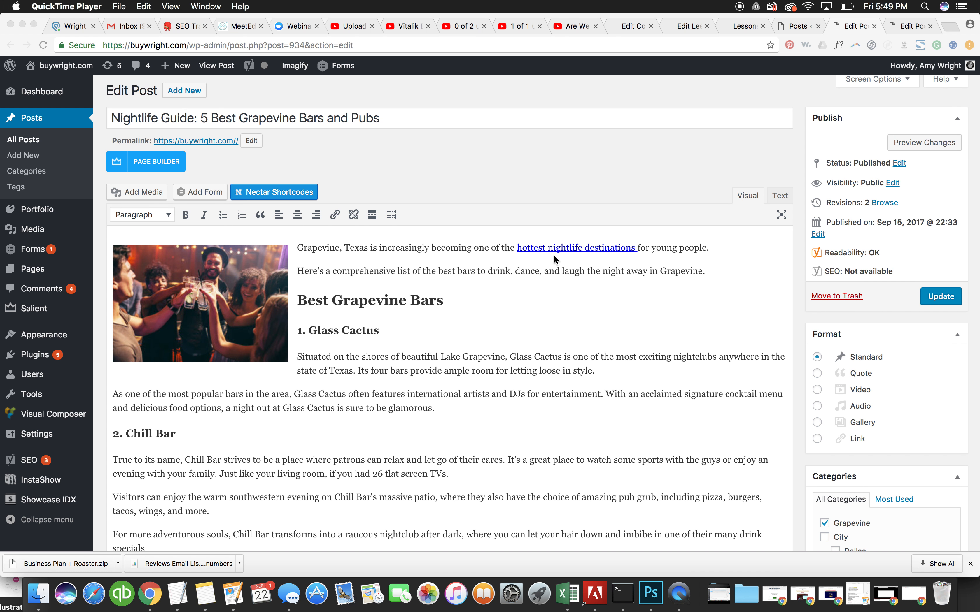
{"action": "scroll", "coordinate": [799, 221], "scroll_direction": "down", "scroll_amount": 4}
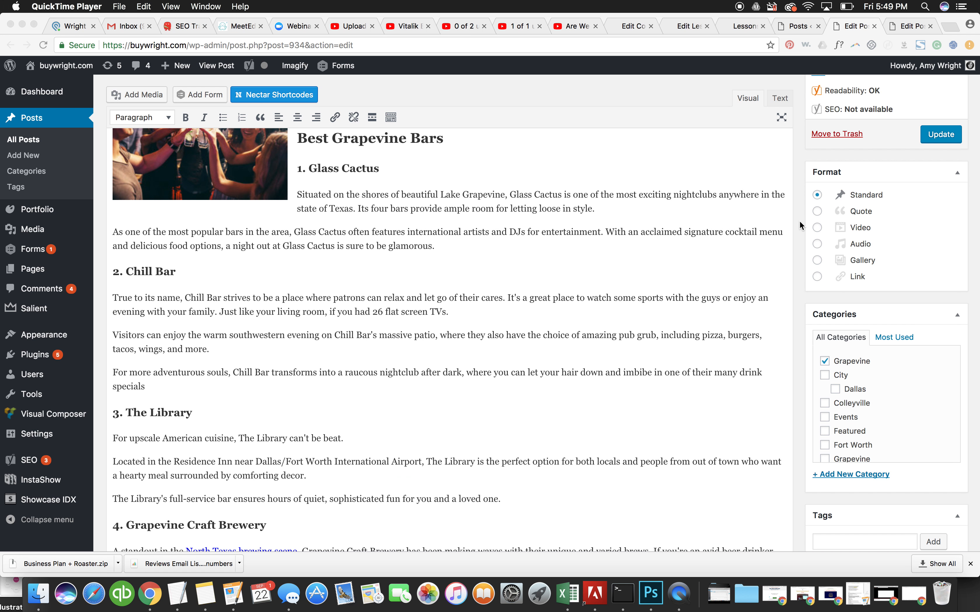
{"action": "scroll", "coordinate": [605, 288], "scroll_direction": "down", "scroll_amount": 10}
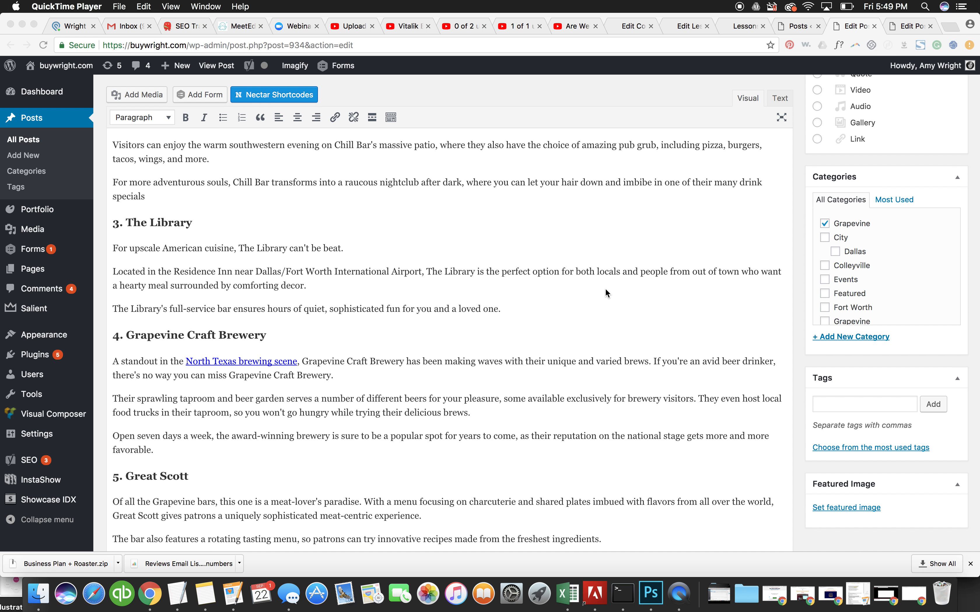
{"action": "scroll", "coordinate": [604, 288], "scroll_direction": "down", "scroll_amount": 20}
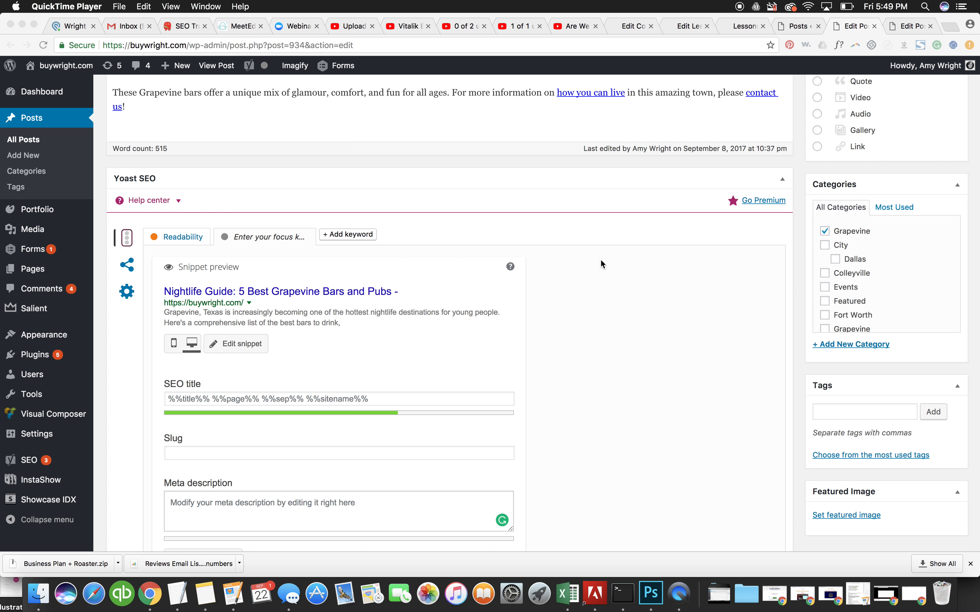
{"action": "left_click", "coordinate": [577, 305]}
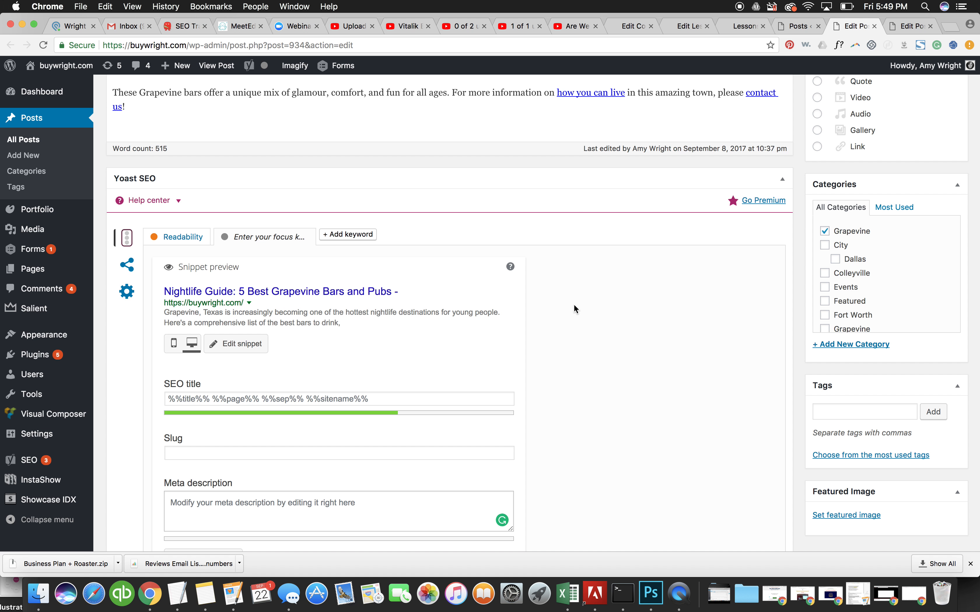
{"action": "scroll", "coordinate": [469, 386], "scroll_direction": "down", "scroll_amount": 2}
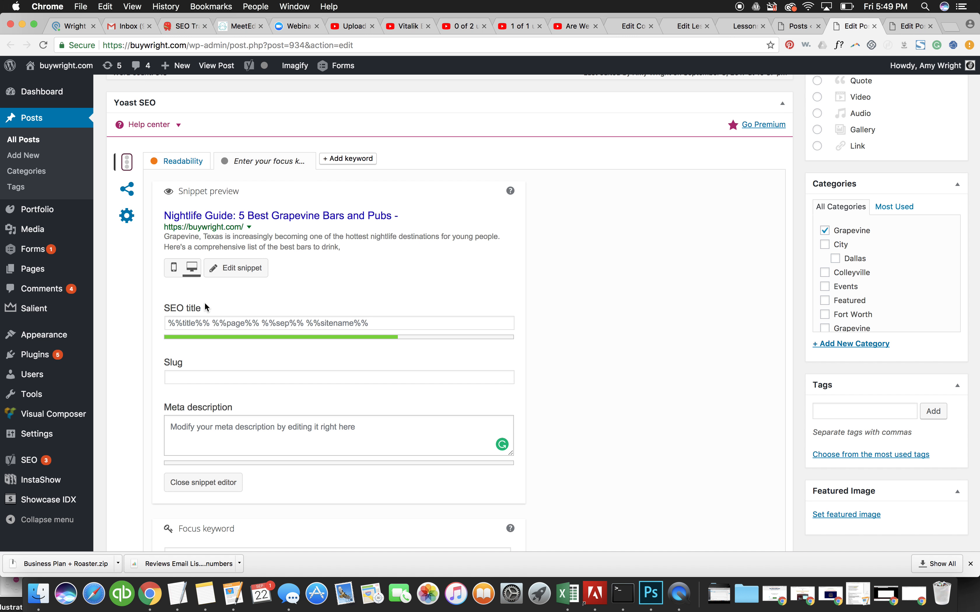
{"action": "scroll", "coordinate": [204, 303], "scroll_direction": "down", "scroll_amount": 2}
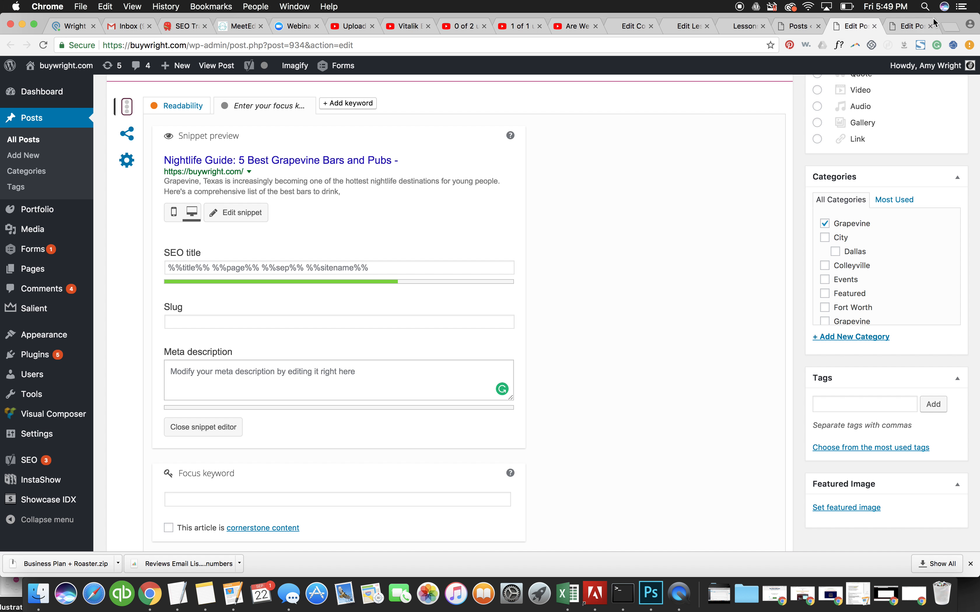
{"action": "left_click", "coordinate": [909, 27]}
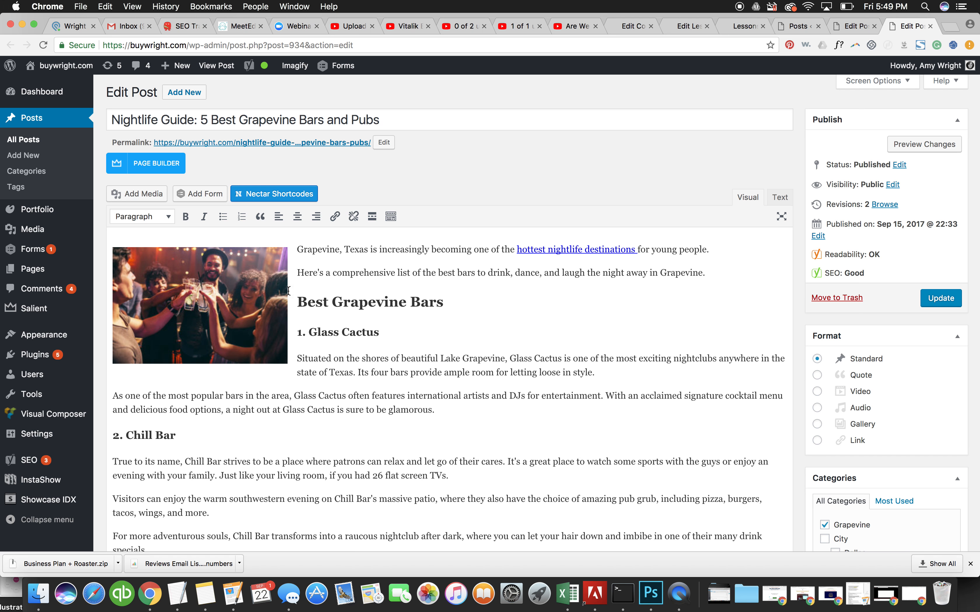
{"action": "scroll", "coordinate": [288, 291], "scroll_direction": "down", "scroll_amount": 20}
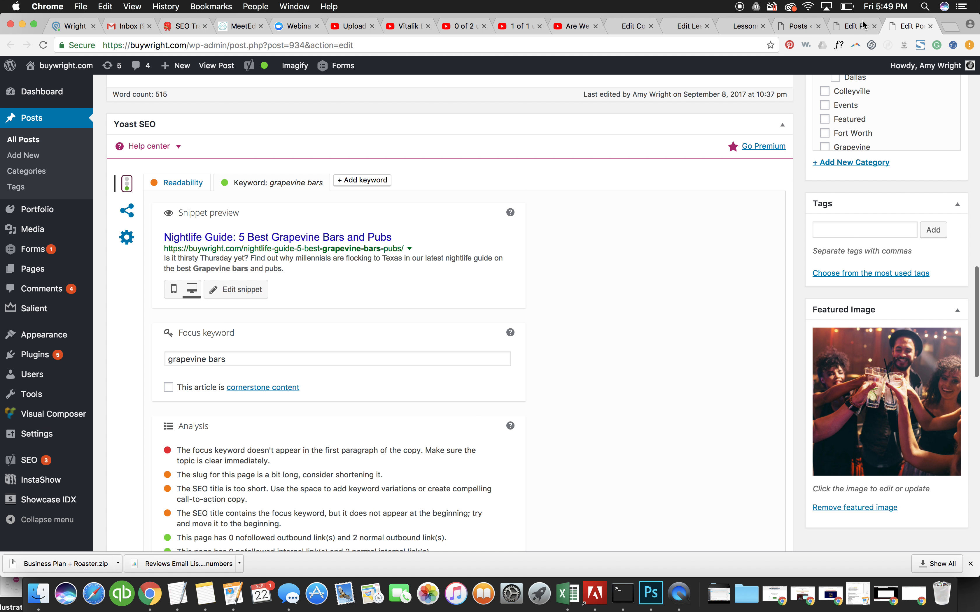
{"action": "left_click", "coordinate": [863, 25]}
{"action": "scroll", "coordinate": [662, 233], "scroll_direction": "up", "scroll_amount": 15}
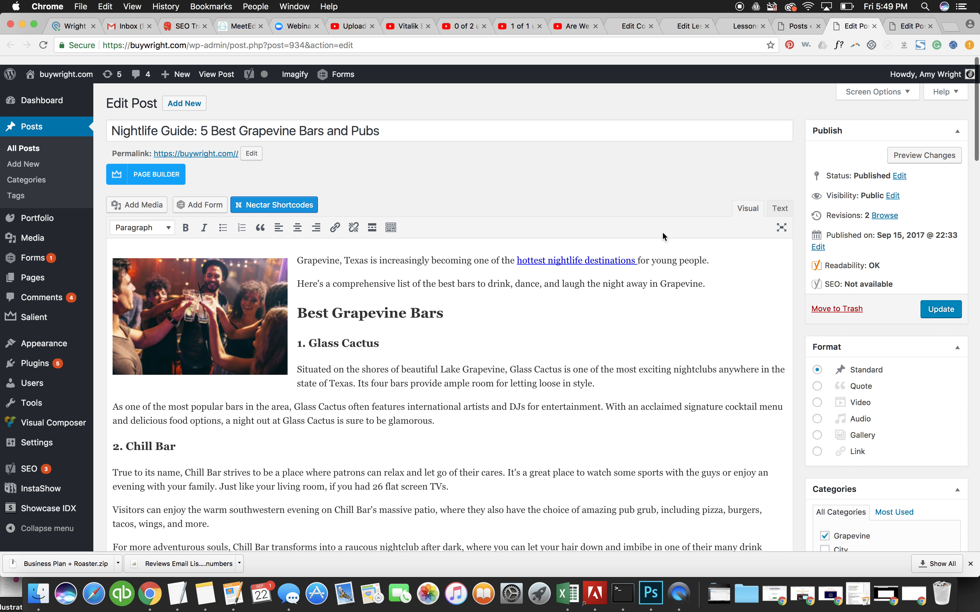
Step: Set the post's Yoast focus keyword to "Grapevine Bars", the key phrase from the post title
{"action": "left_click_drag", "start_coordinate": [242, 124], "coordinate": [328, 120]}
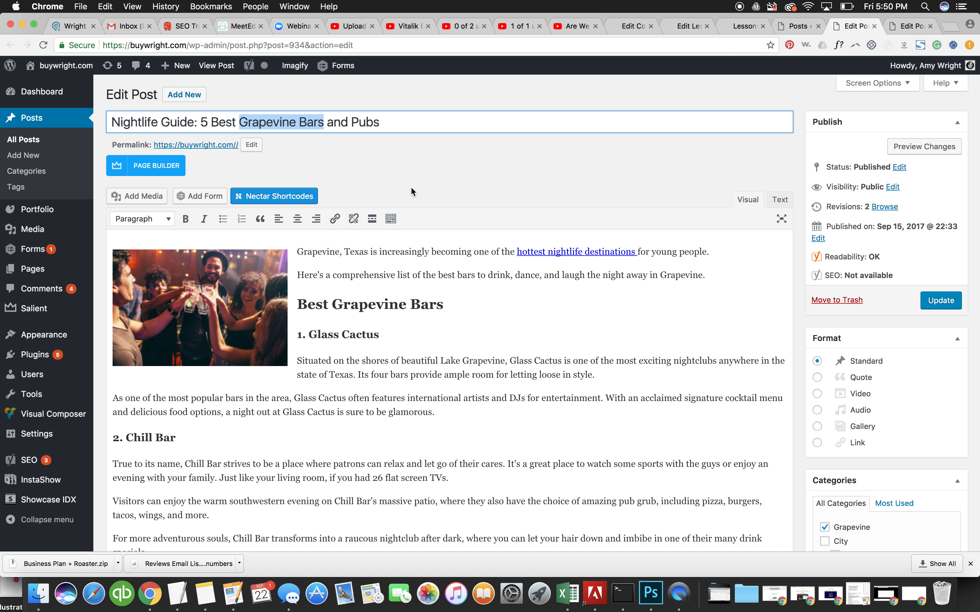
{"action": "scroll", "coordinate": [410, 187], "scroll_direction": "down", "scroll_amount": 15}
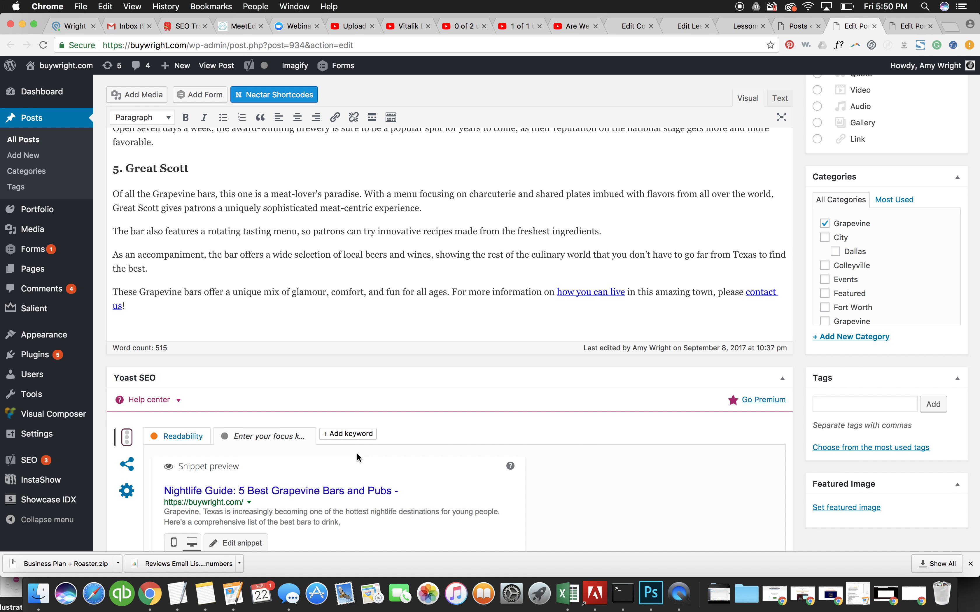
{"action": "scroll", "coordinate": [357, 452], "scroll_direction": "down", "scroll_amount": 5}
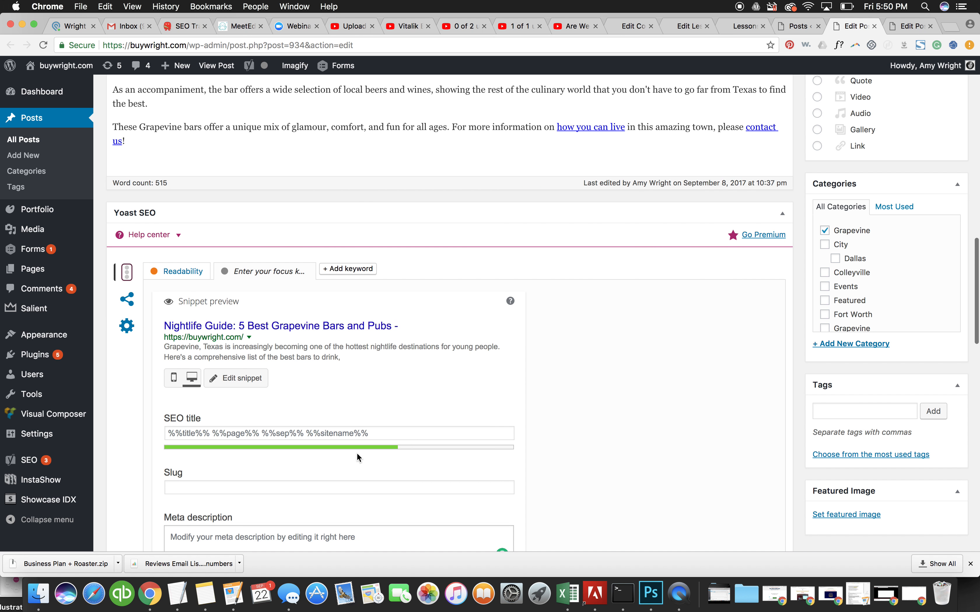
{"action": "scroll", "coordinate": [290, 388], "scroll_direction": "down", "scroll_amount": 3}
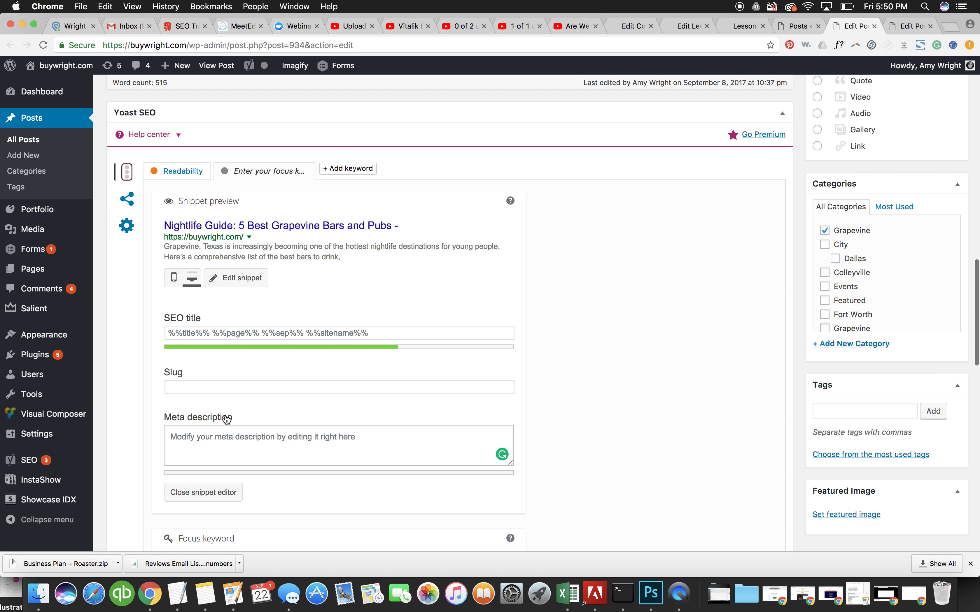
{"action": "scroll", "coordinate": [201, 411], "scroll_direction": "down", "scroll_amount": 2}
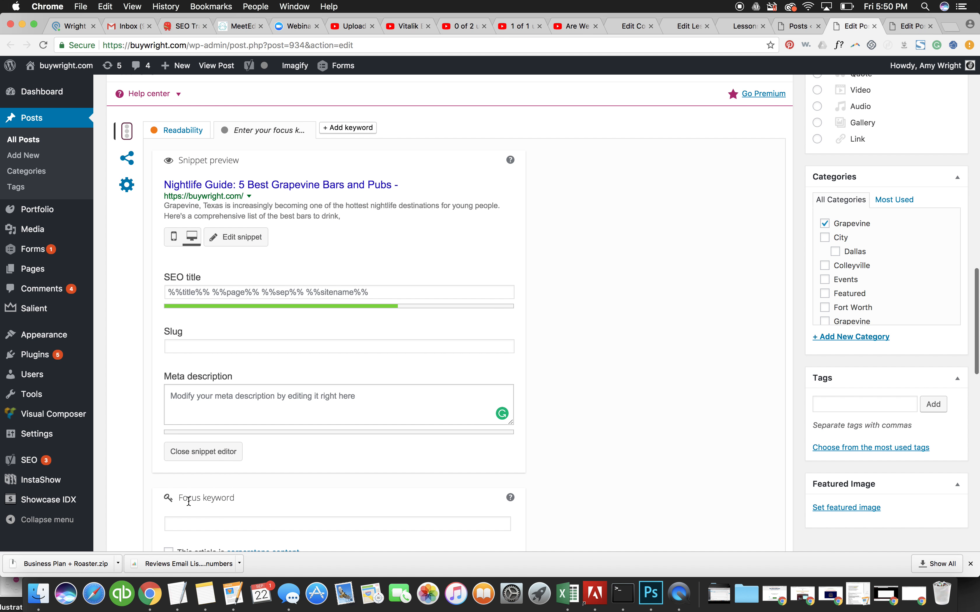
{"action": "left_click", "coordinate": [205, 523]}
{"action": "type", "text": "Grapevine Bars"}
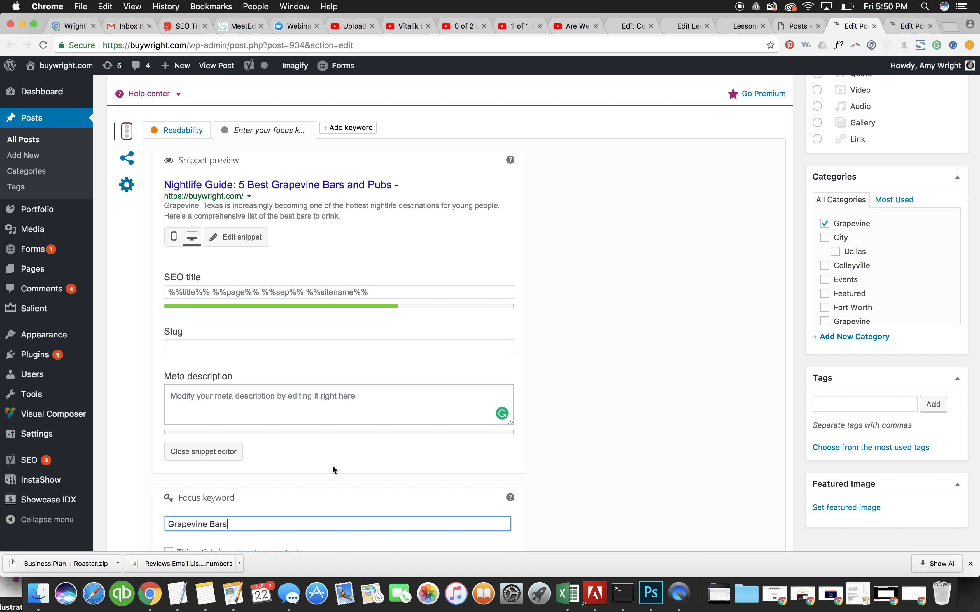
{"action": "left_click", "coordinate": [276, 487]}
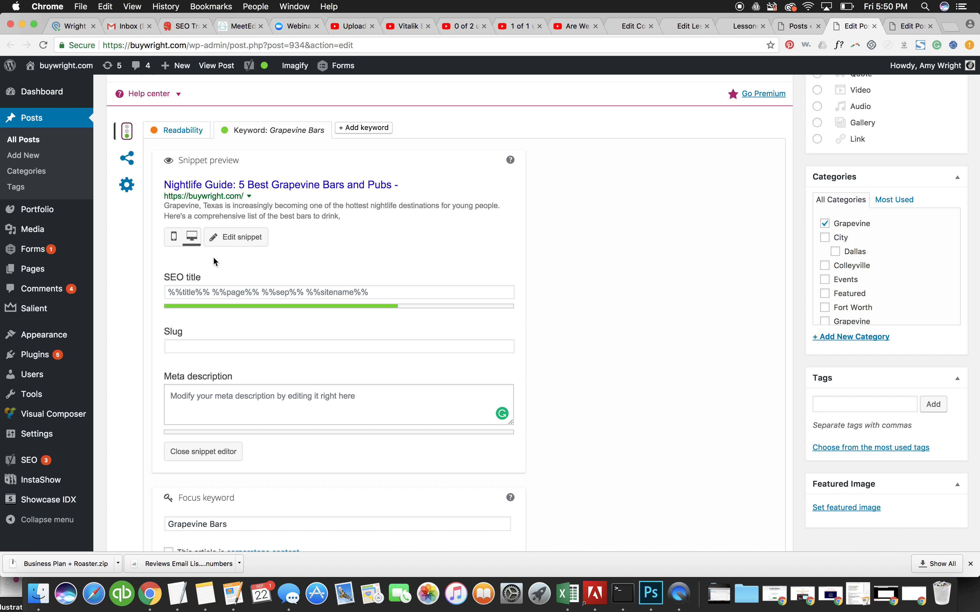
Step: Copy the full post title "Nightlife Guide: 5 Best Grapevine Bars and Pubs" into the snippet's SEO title
{"action": "left_click", "coordinate": [263, 190]}
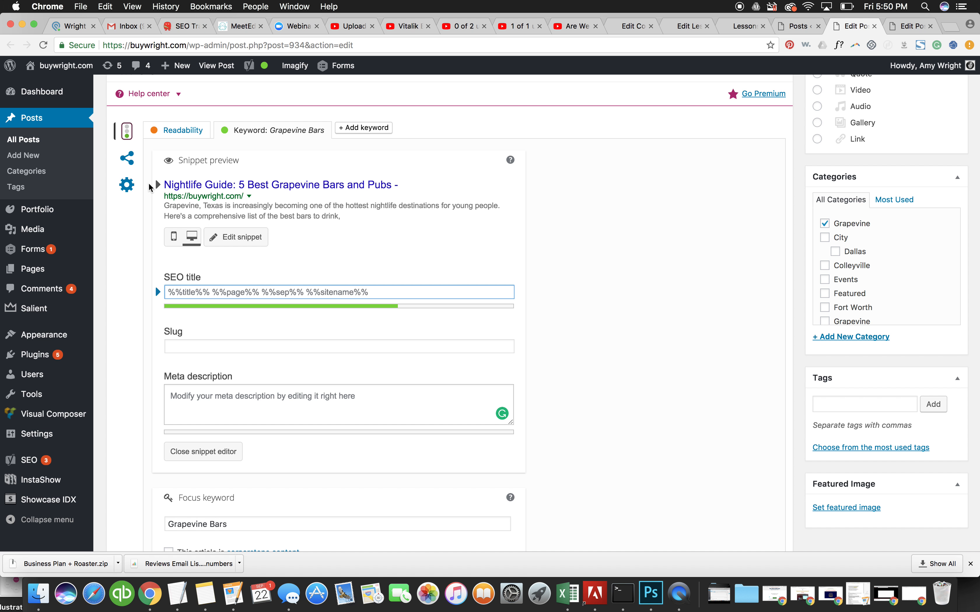
{"action": "left_click_drag", "start_coordinate": [164, 187], "coordinate": [397, 187]}
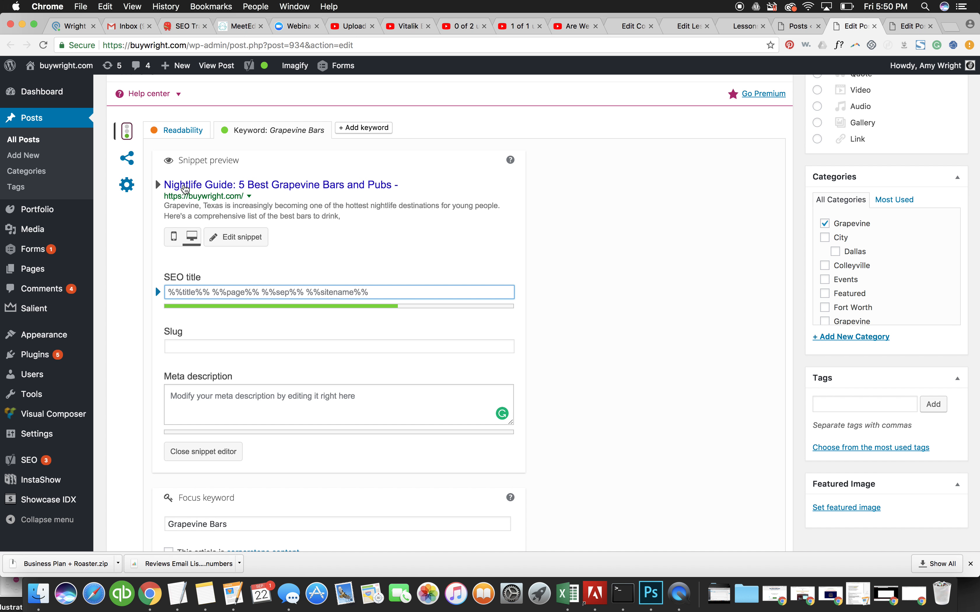
{"action": "scroll", "coordinate": [316, 194], "scroll_direction": "up", "scroll_amount": 15}
{"action": "triple_click", "coordinate": [284, 112]}
{"action": "key", "text": "super+c"}
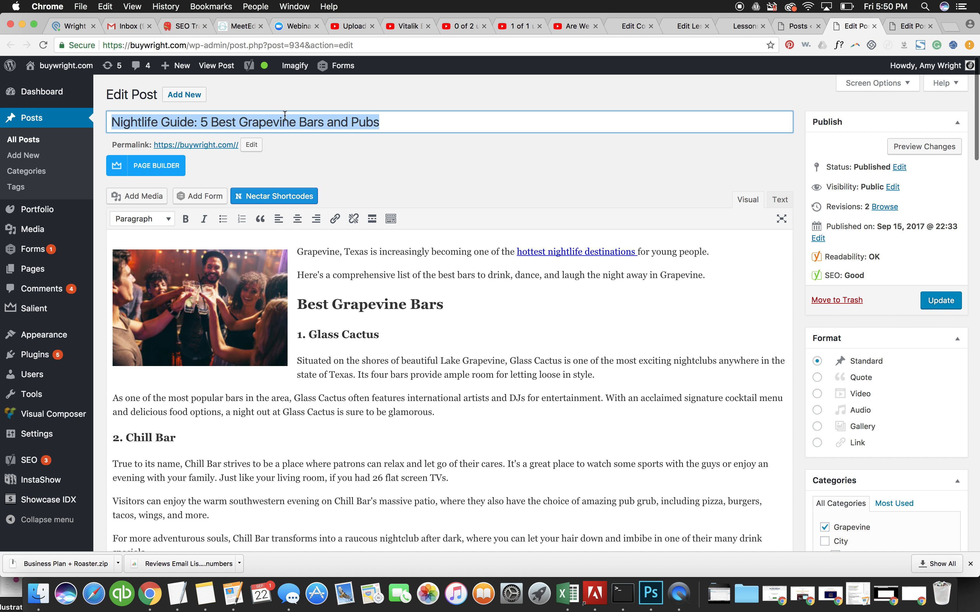
{"action": "scroll", "coordinate": [279, 129], "scroll_direction": "down", "scroll_amount": 15}
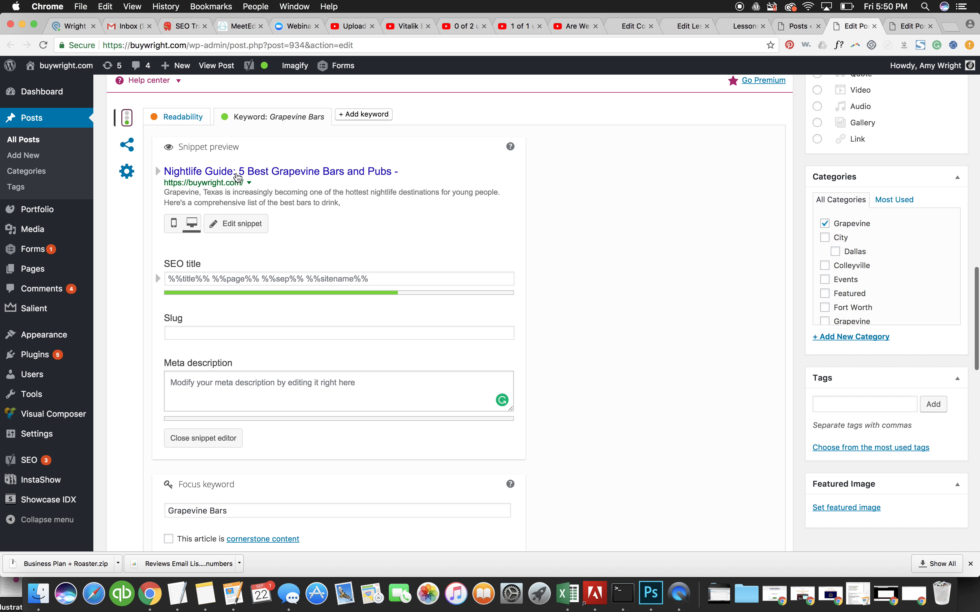
{"action": "left_click", "coordinate": [452, 278]}
{"action": "key", "text": "super+v"}
{"action": "left_click", "coordinate": [398, 247]}
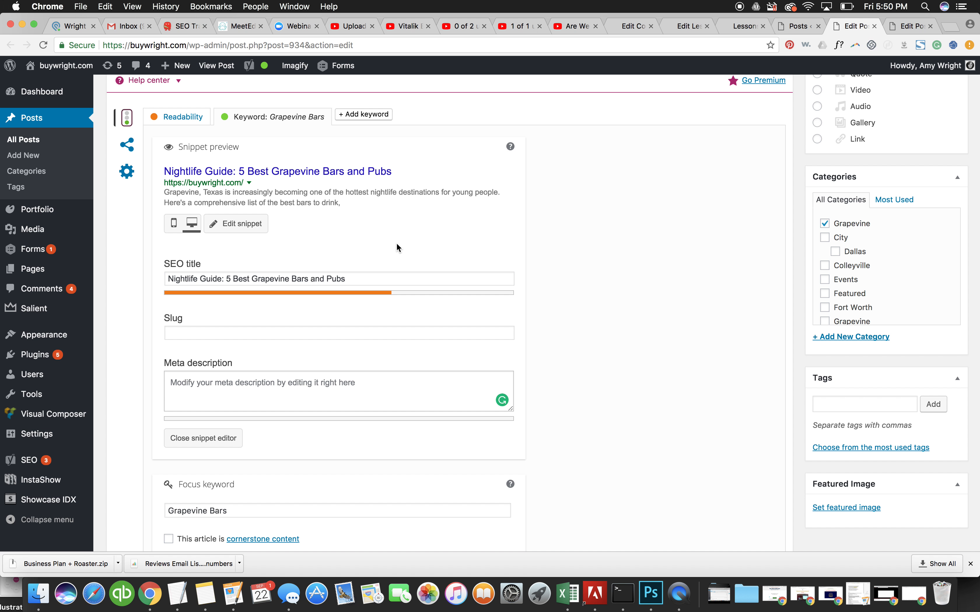
Step: Append a space and a hyphen to the end of the SEO title
{"action": "left_click", "coordinate": [377, 281]}
{"action": "type", "text": "-"}
{"action": "key", "text": "BackSpace"}
{"action": "type", "text": "-"}
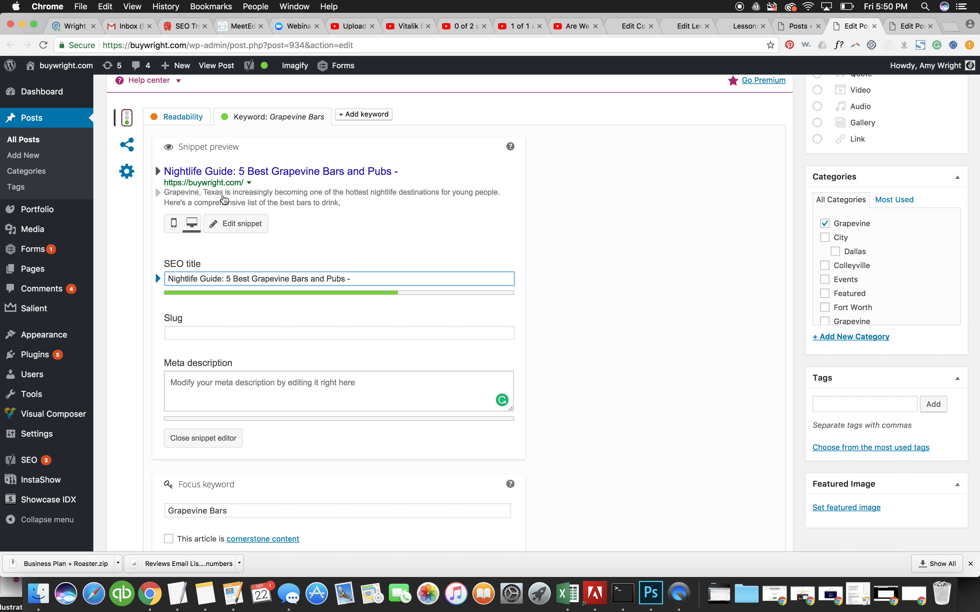
Step: Copy the meta description starting "Is it thirsty Thursday yet?" from the completed copy in the other tab into this post's empty meta description
{"action": "left_click", "coordinate": [225, 199]}
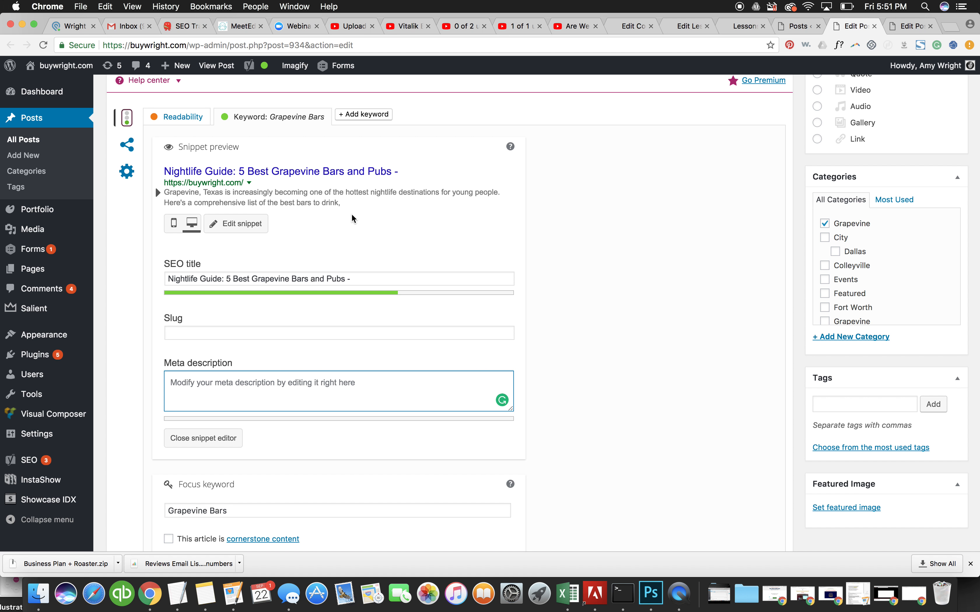
{"action": "scroll", "coordinate": [327, 227], "scroll_direction": "up", "scroll_amount": 3}
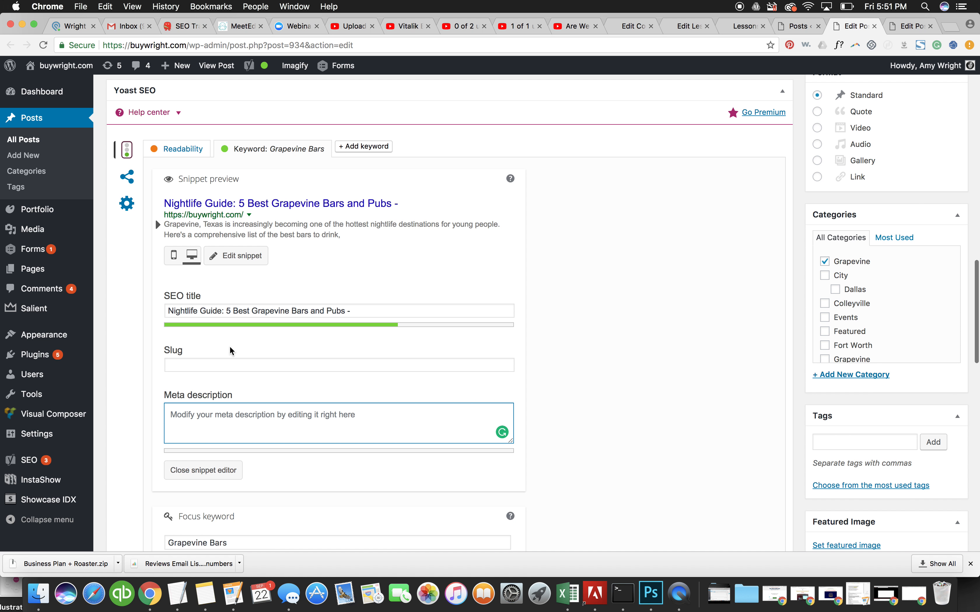
{"action": "scroll", "coordinate": [273, 404], "scroll_direction": "up", "scroll_amount": 15}
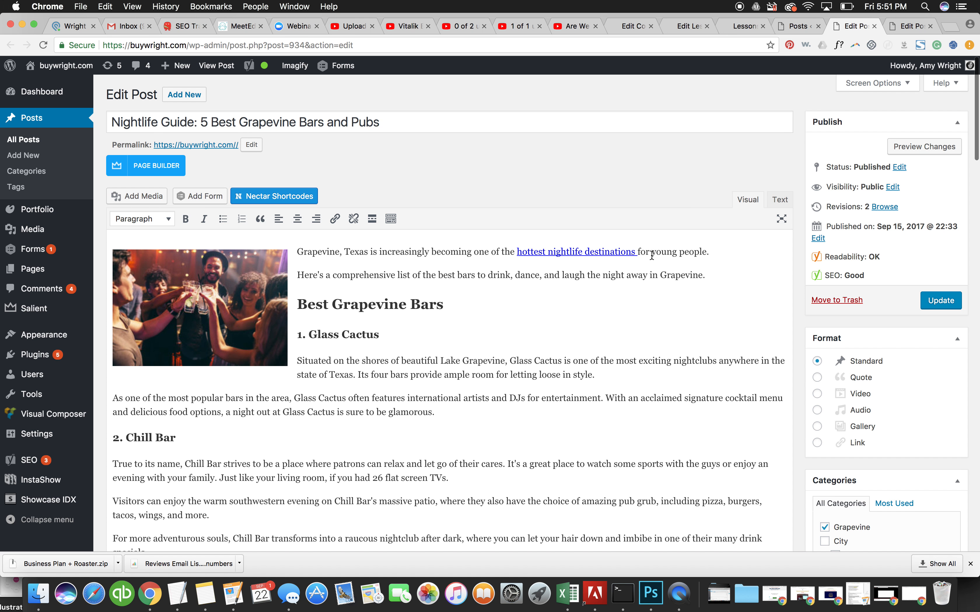
{"action": "left_click", "coordinate": [909, 26]}
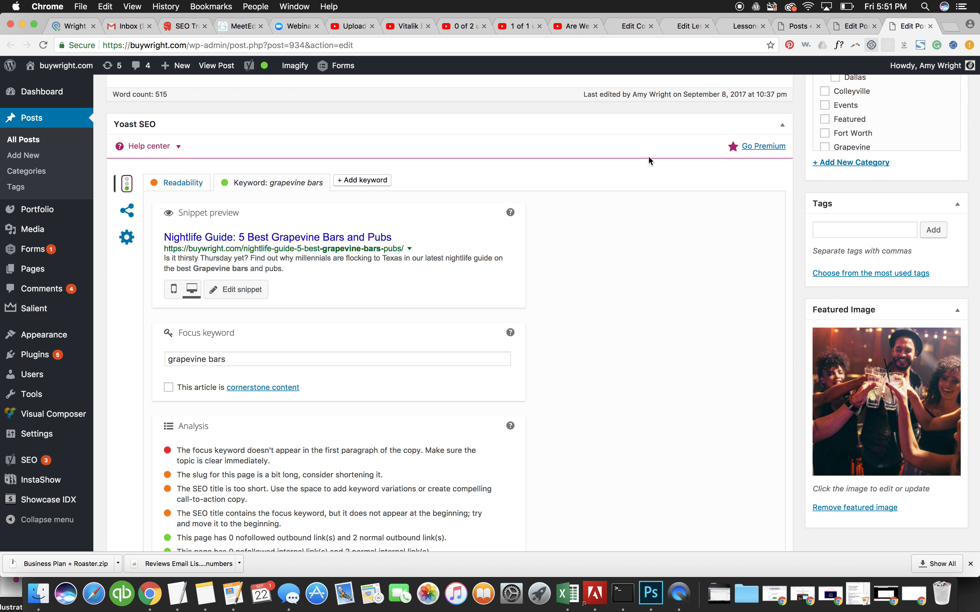
{"action": "left_click", "coordinate": [266, 268]}
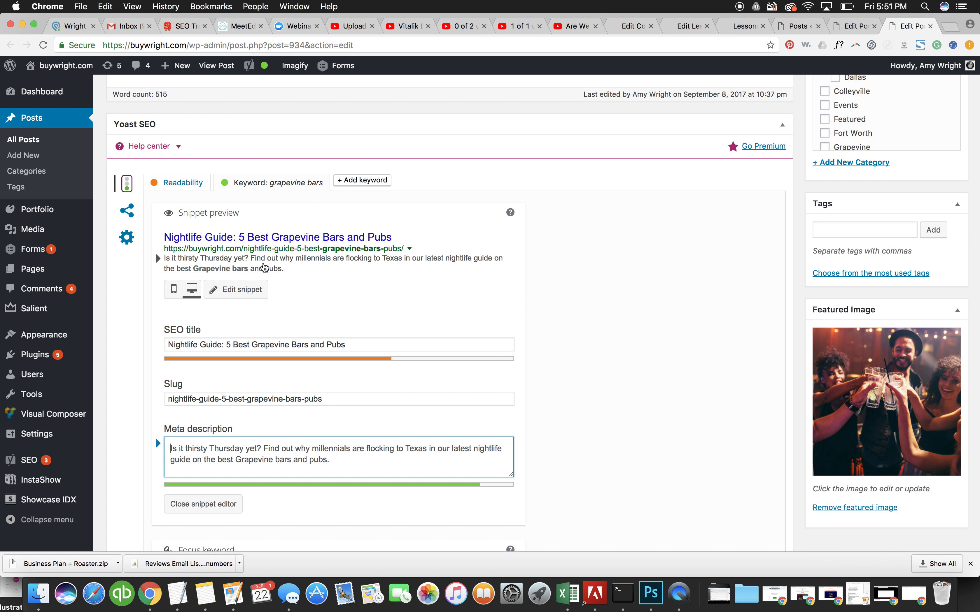
{"action": "key", "text": "super+a"}
{"action": "key", "text": "super+c"}
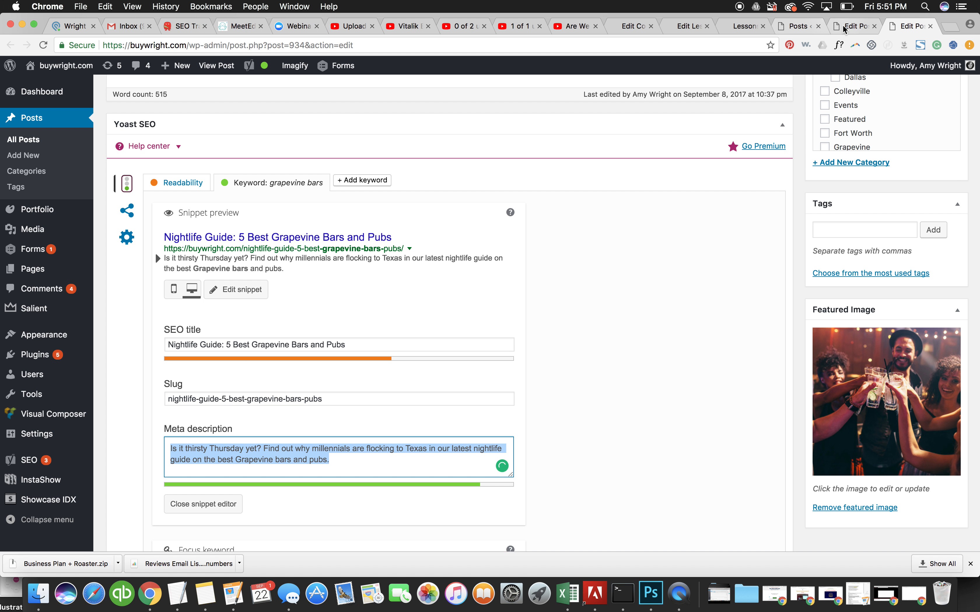
{"action": "left_click", "coordinate": [854, 26]}
{"action": "scroll", "coordinate": [301, 343], "scroll_direction": "down", "scroll_amount": 15}
{"action": "left_click", "coordinate": [271, 295]}
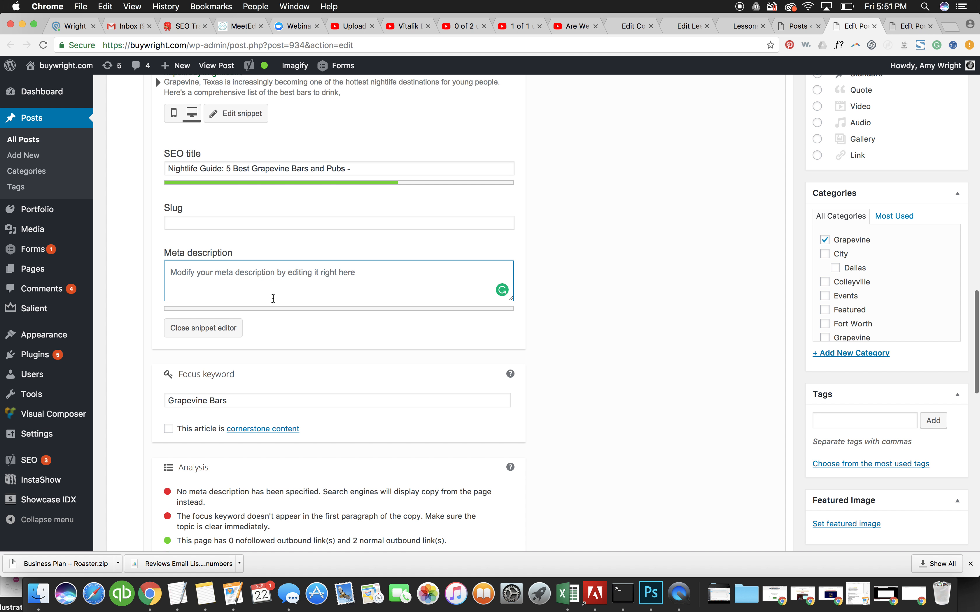
{"action": "key", "text": "super+v"}
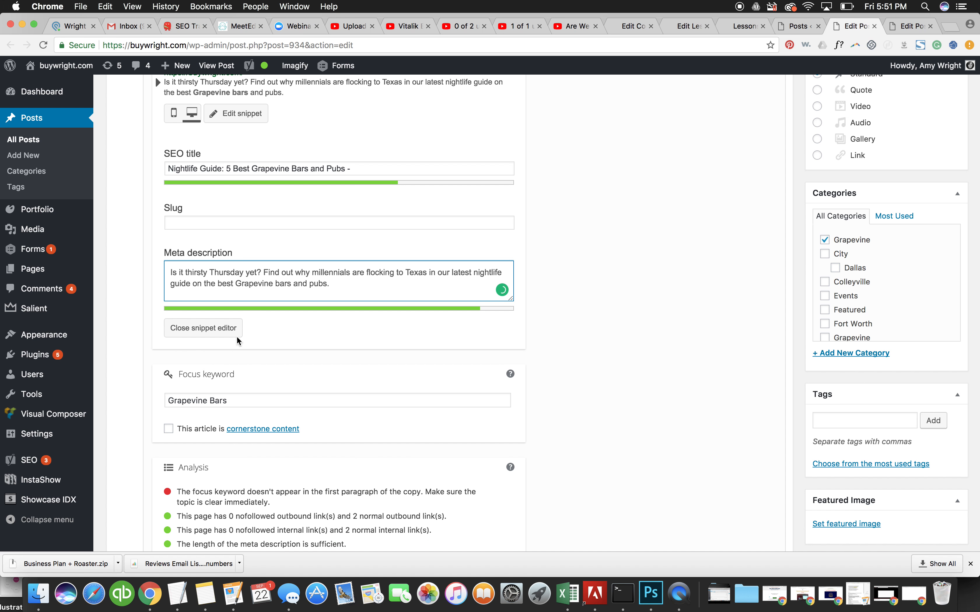
{"action": "scroll", "coordinate": [229, 296], "scroll_direction": "up", "scroll_amount": 2}
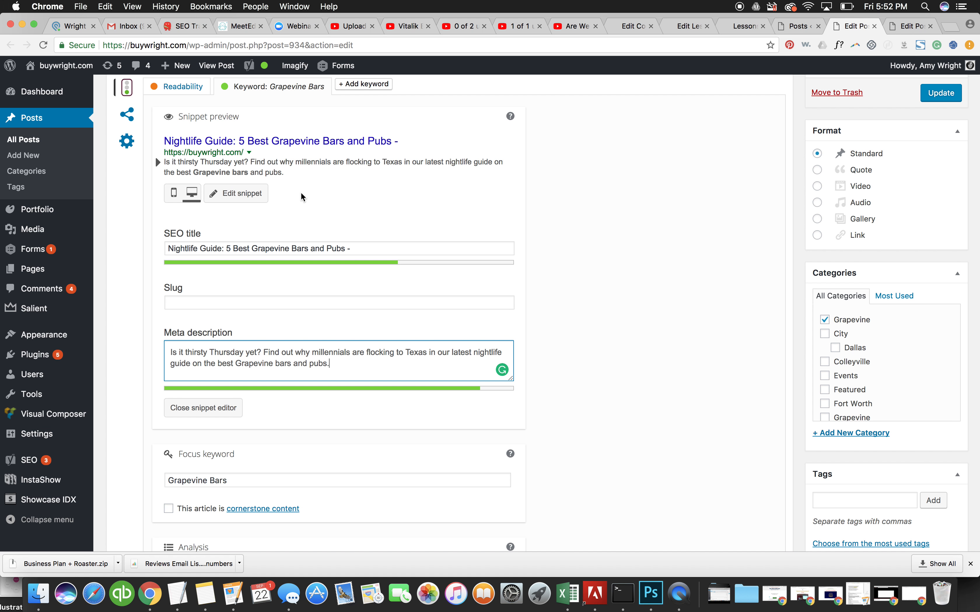
{"action": "scroll", "coordinate": [301, 194], "scroll_direction": "up", "scroll_amount": 5}
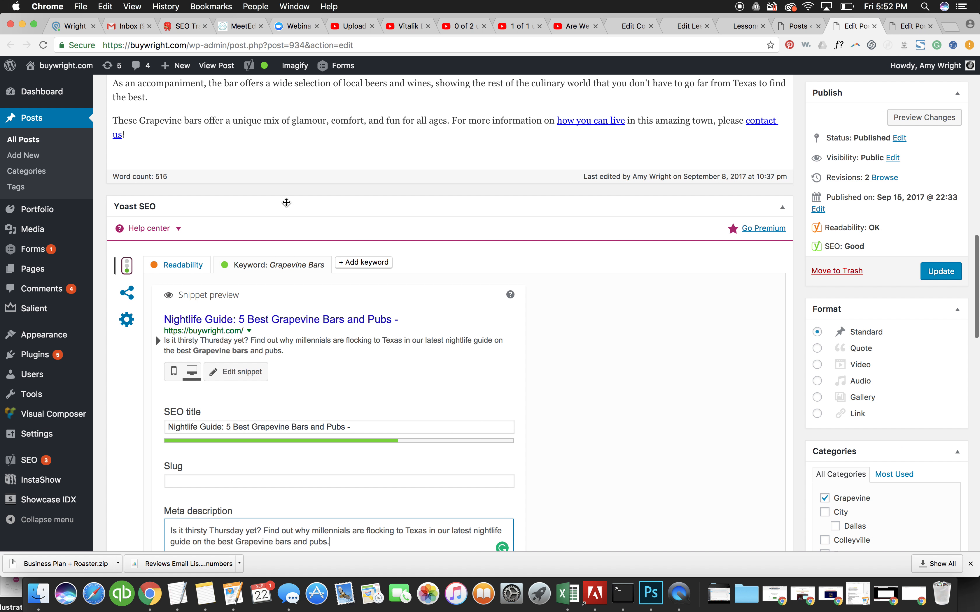
{"action": "scroll", "coordinate": [362, 213], "scroll_direction": "down", "scroll_amount": 3}
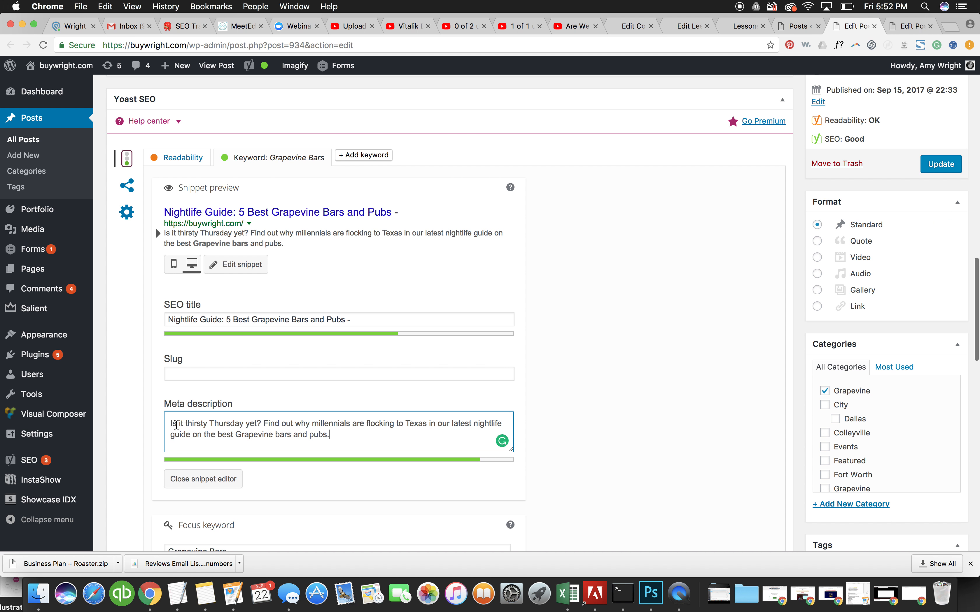
{"action": "scroll", "coordinate": [251, 513], "scroll_direction": "down", "scroll_amount": 4}
{"action": "scroll", "coordinate": [209, 417], "scroll_direction": "up", "scroll_amount": 4}
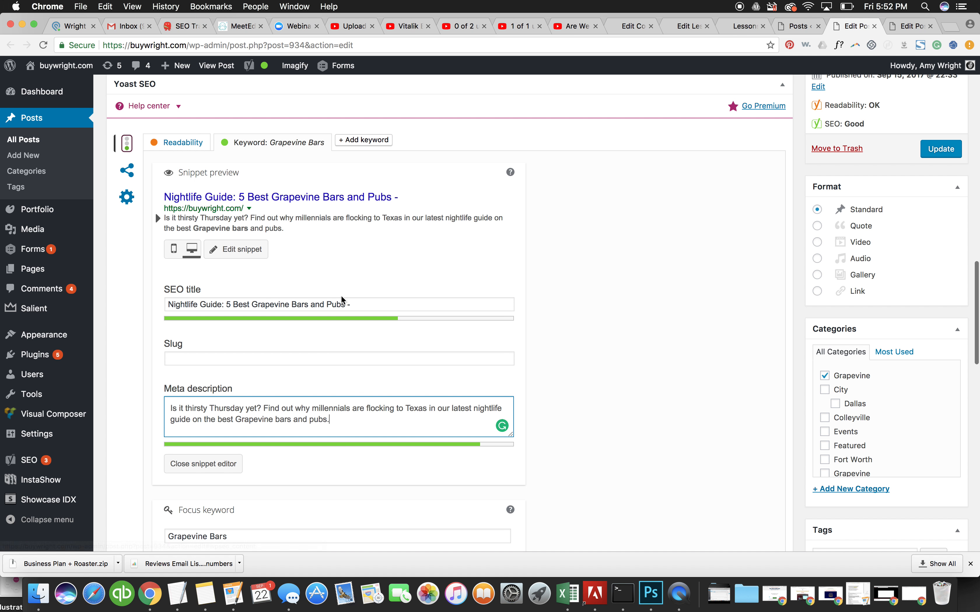
Step: Open the post's featured image selection and choose the Grapevine-Bars.jpg photo from the media library
{"action": "scroll", "coordinate": [347, 386], "scroll_direction": "down", "scroll_amount": 7}
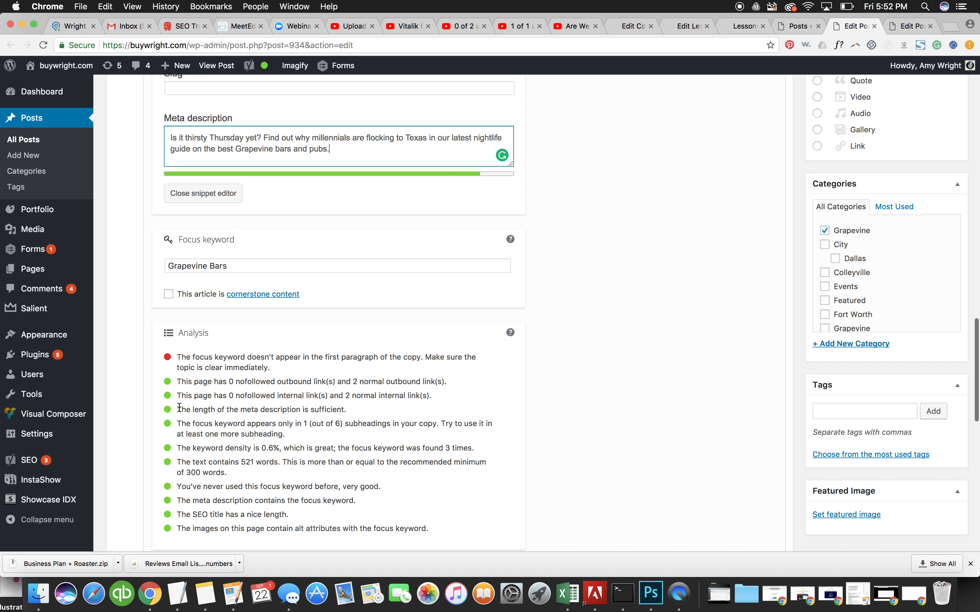
{"action": "scroll", "coordinate": [178, 413], "scroll_direction": "down", "scroll_amount": 1}
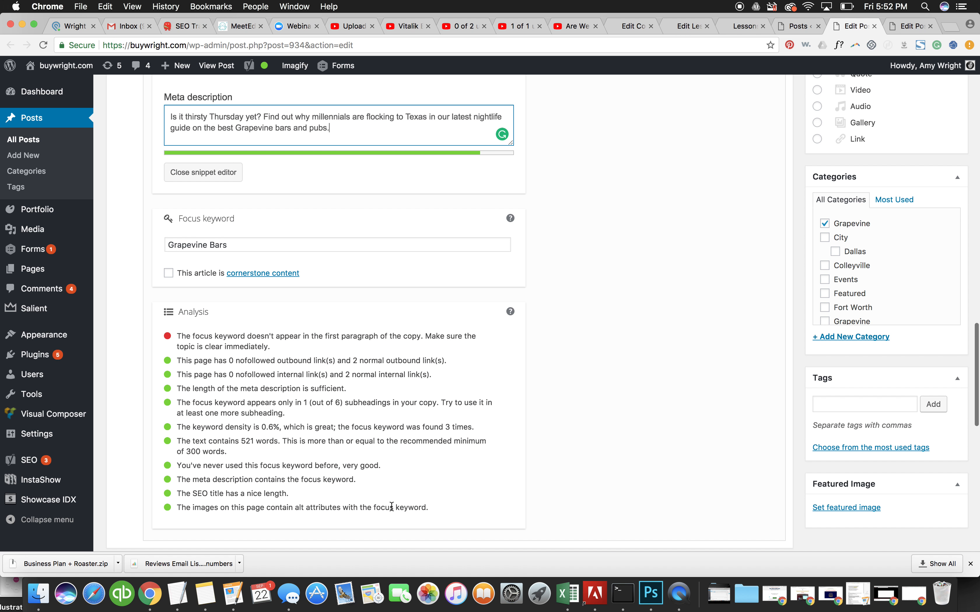
{"action": "scroll", "coordinate": [774, 464], "scroll_direction": "up", "scroll_amount": 15}
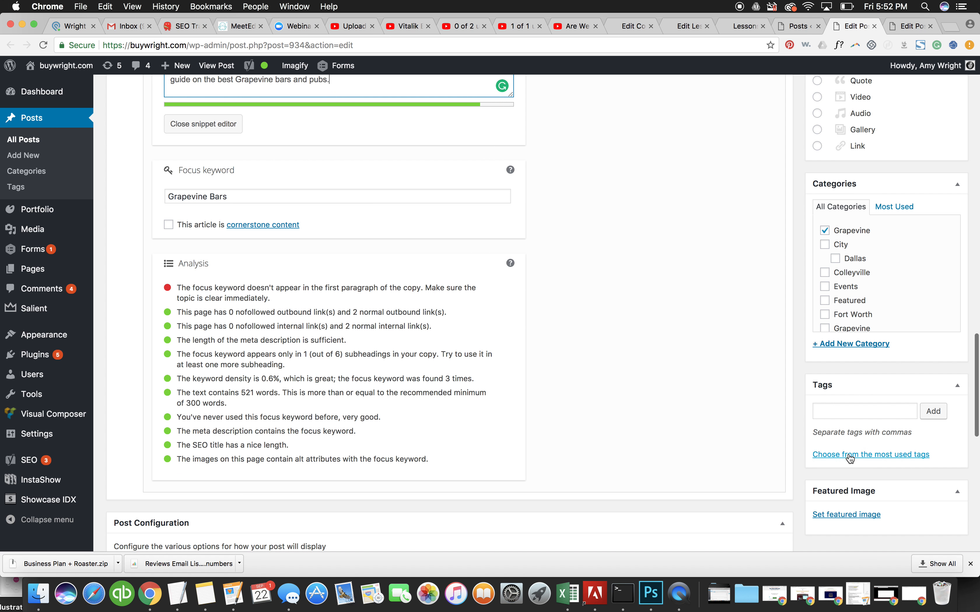
{"action": "scroll", "coordinate": [291, 222], "scroll_direction": "up", "scroll_amount": 10}
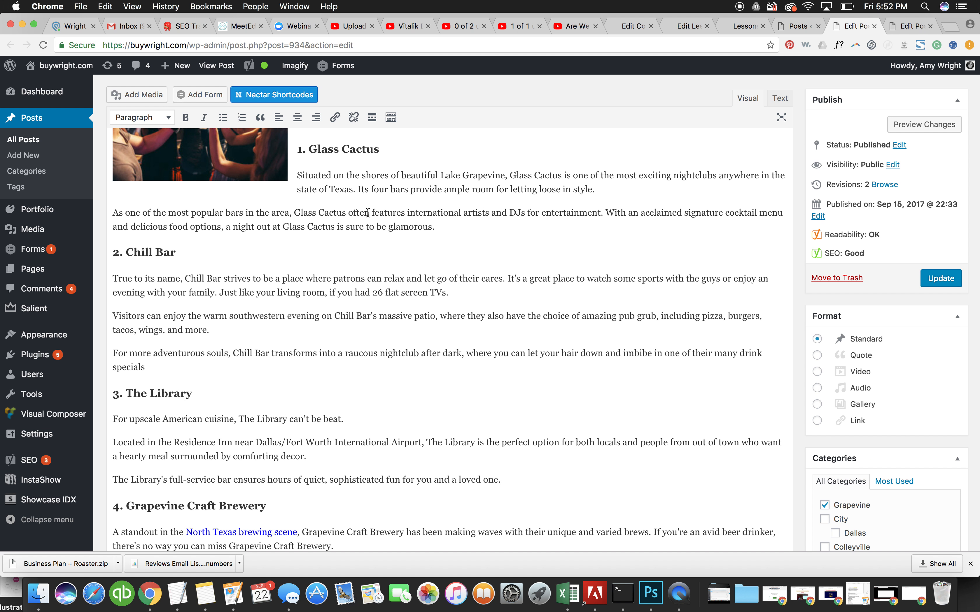
{"action": "scroll", "coordinate": [367, 212], "scroll_direction": "down", "scroll_amount": 20}
{"action": "scroll", "coordinate": [367, 213], "scroll_direction": "down", "scroll_amount": 3}
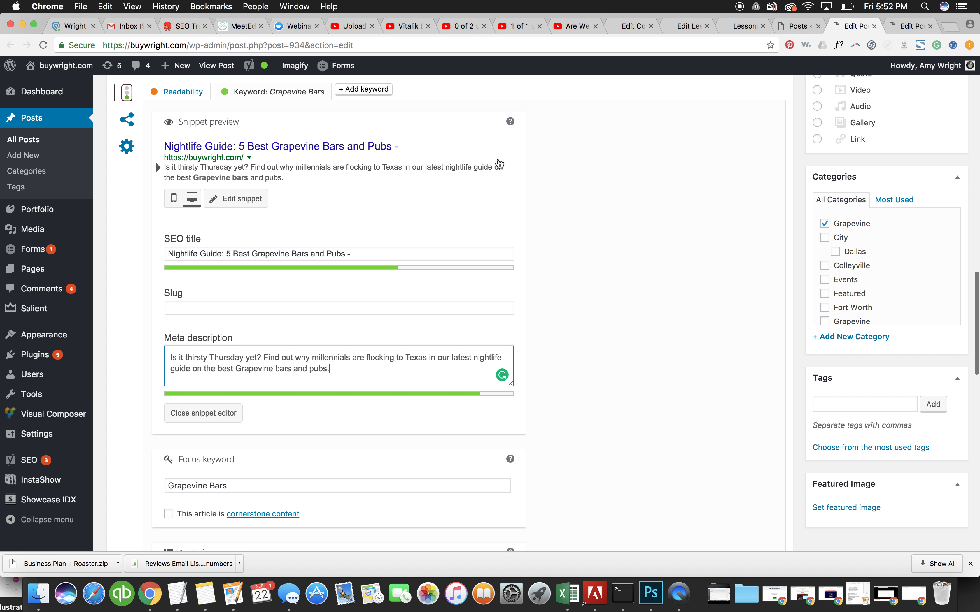
{"action": "scroll", "coordinate": [729, 293], "scroll_direction": "down", "scroll_amount": 4}
{"action": "left_click", "coordinate": [851, 509]}
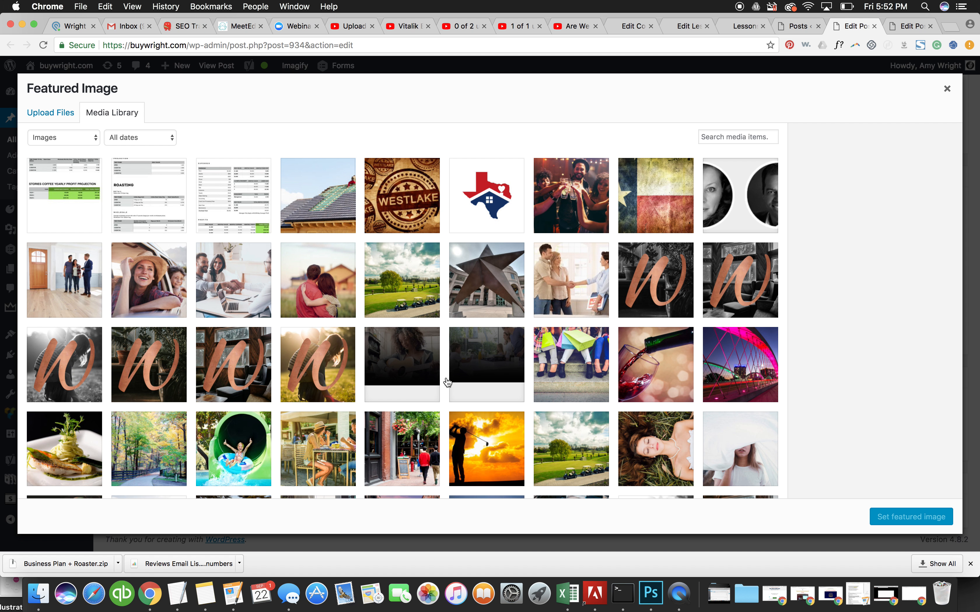
{"action": "left_click", "coordinate": [572, 187]}
Step: Set the photo's alt text and title to "Grapevine bars" and assign it as the post's featured image
{"action": "left_click", "coordinate": [864, 420]}
{"action": "key", "text": "super+v"}
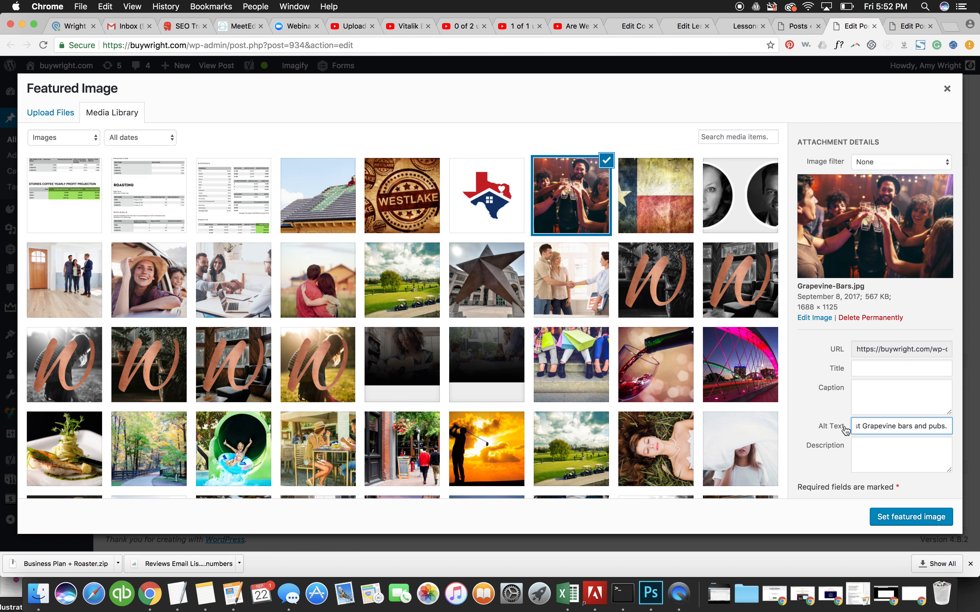
{"action": "left_click_drag", "start_coordinate": [864, 425], "coordinate": [768, 426]}
{"action": "key", "text": "BackSpace"}
{"action": "left_click_drag", "start_coordinate": [905, 426], "coordinate": [855, 427]}
{"action": "key", "text": "BackSpace"}
{"action": "key", "text": "super+c"}
{"action": "left_click", "coordinate": [872, 372]}
{"action": "key", "text": "super+v"}
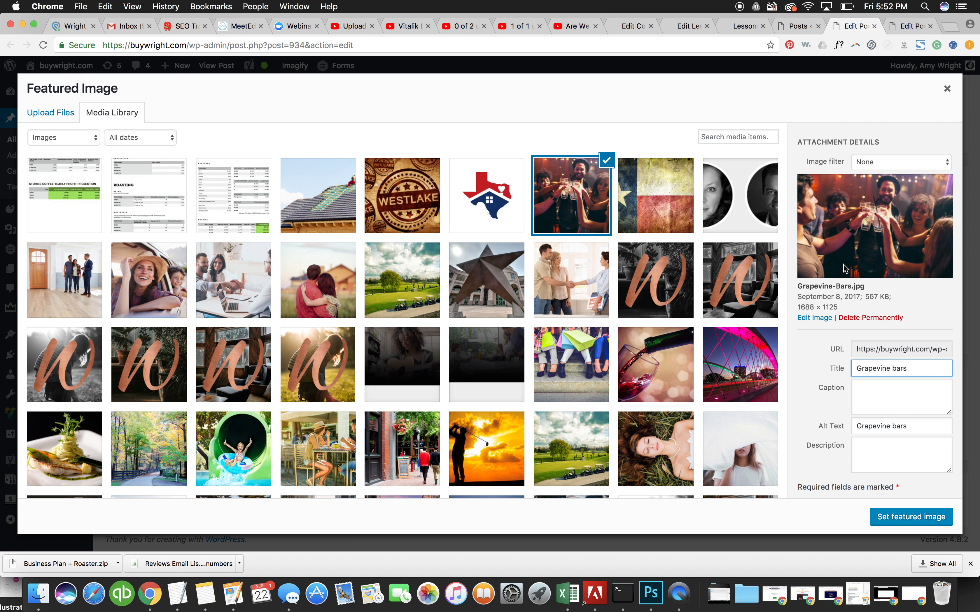
{"action": "left_click", "coordinate": [892, 516]}
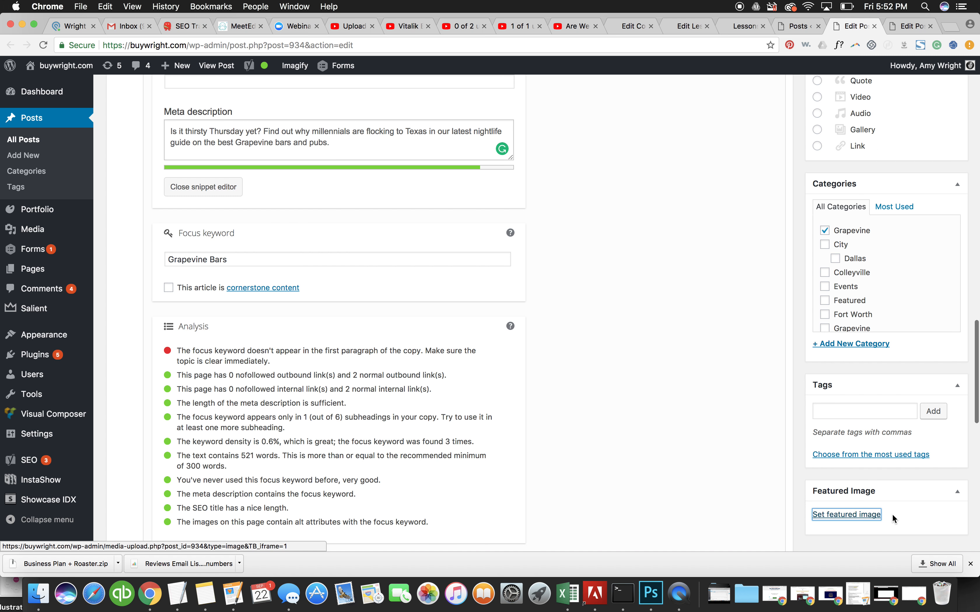
Step: Review the Yoast analysis checklist, including the image alt attributes, against the SEO title, meta description and focus keyword
{"action": "scroll", "coordinate": [547, 360], "scroll_direction": "down", "scroll_amount": 1}
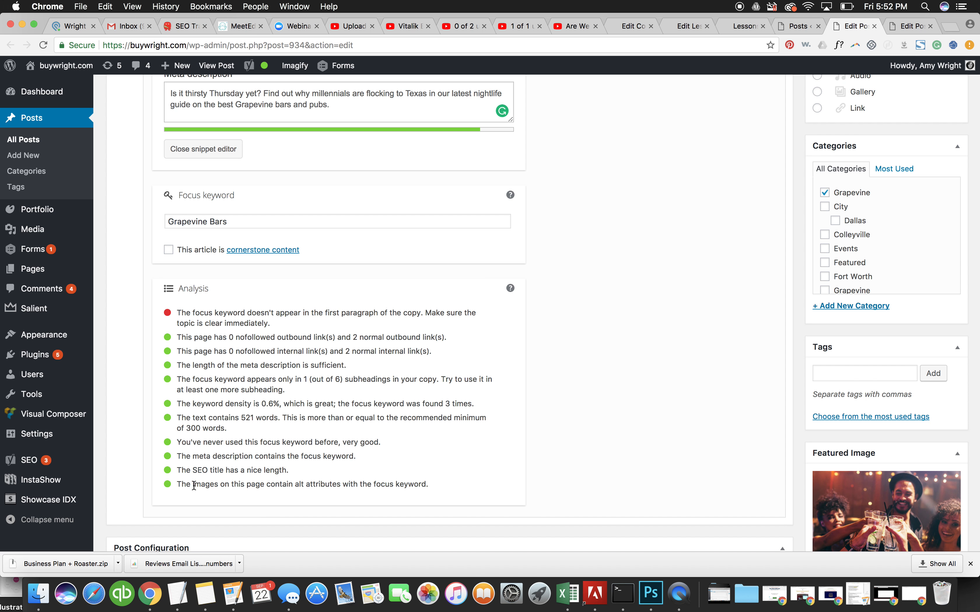
{"action": "left_click_drag", "start_coordinate": [177, 490], "coordinate": [330, 490]}
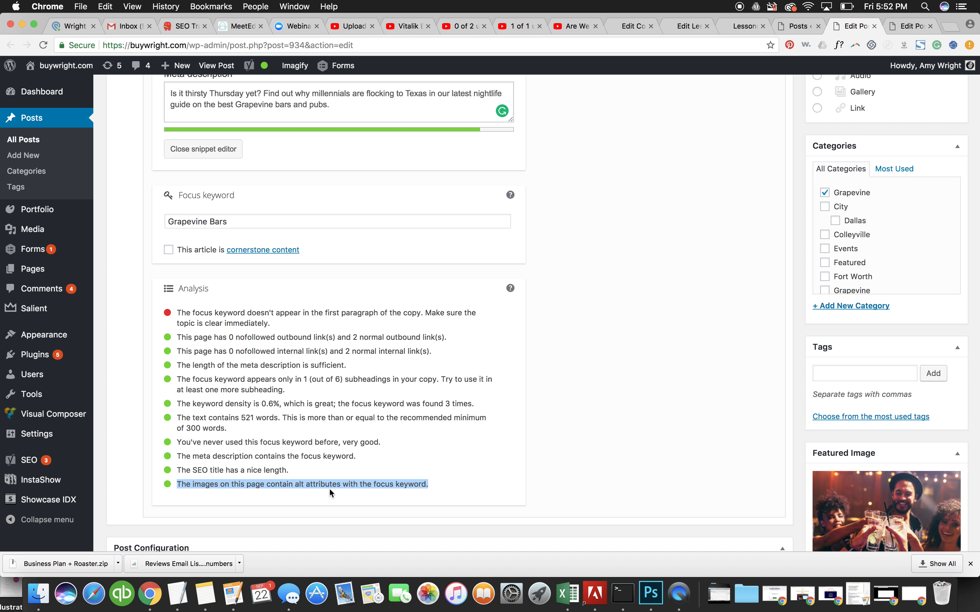
{"action": "double_click", "coordinate": [335, 484]}
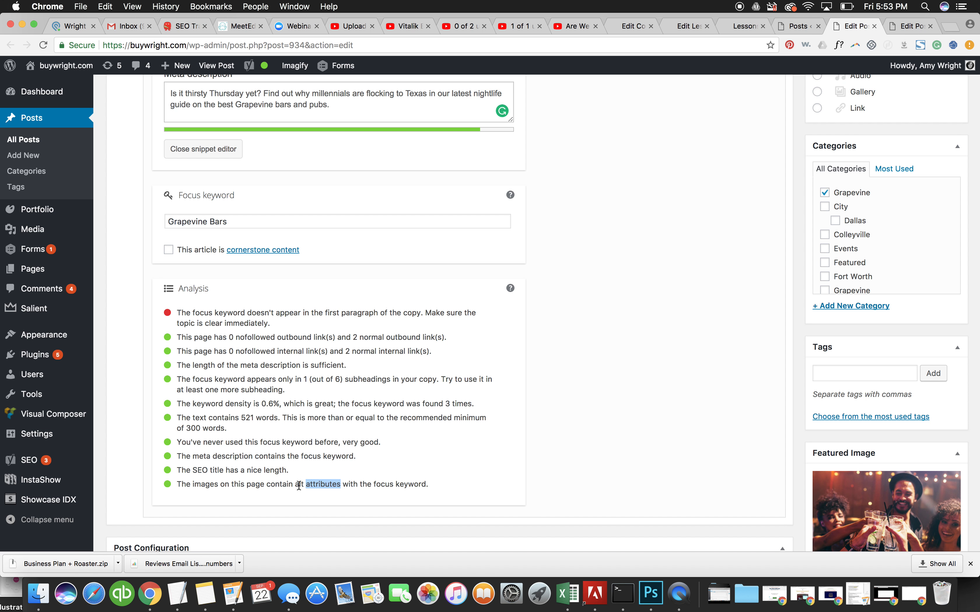
{"action": "scroll", "coordinate": [895, 494], "scroll_direction": "down", "scroll_amount": 1}
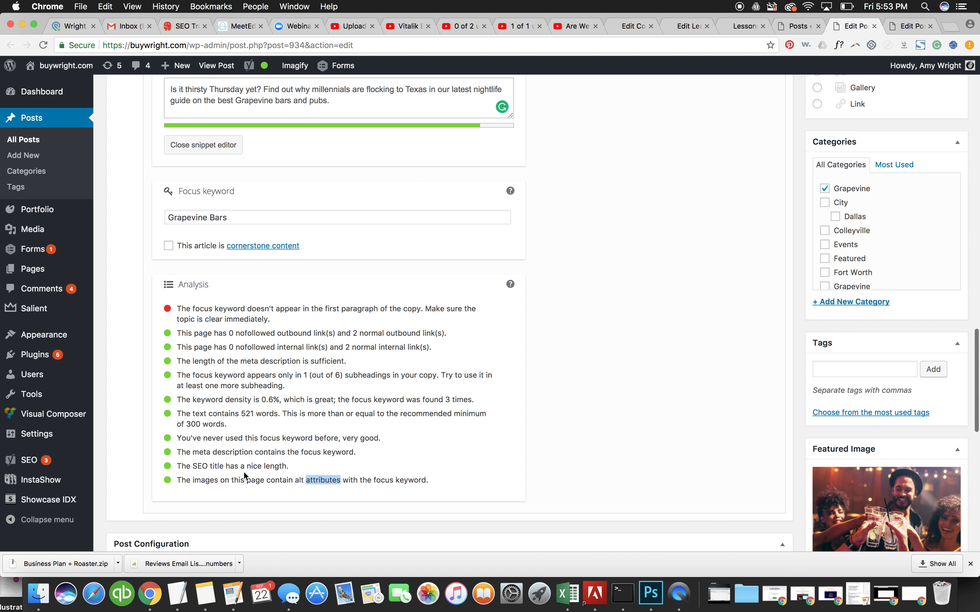
{"action": "scroll", "coordinate": [330, 255], "scroll_direction": "up", "scroll_amount": 3}
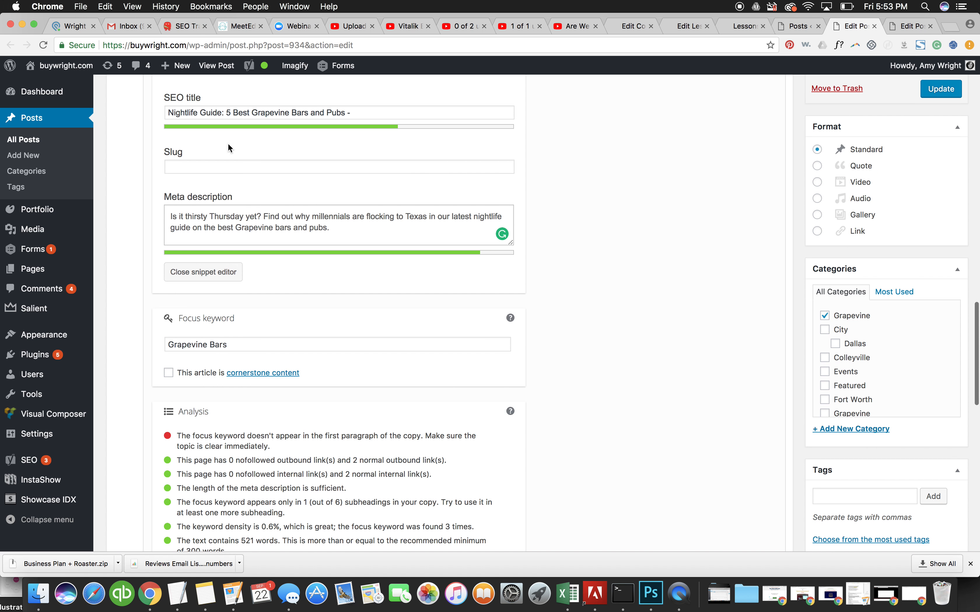
{"action": "scroll", "coordinate": [196, 356], "scroll_direction": "down", "scroll_amount": 2}
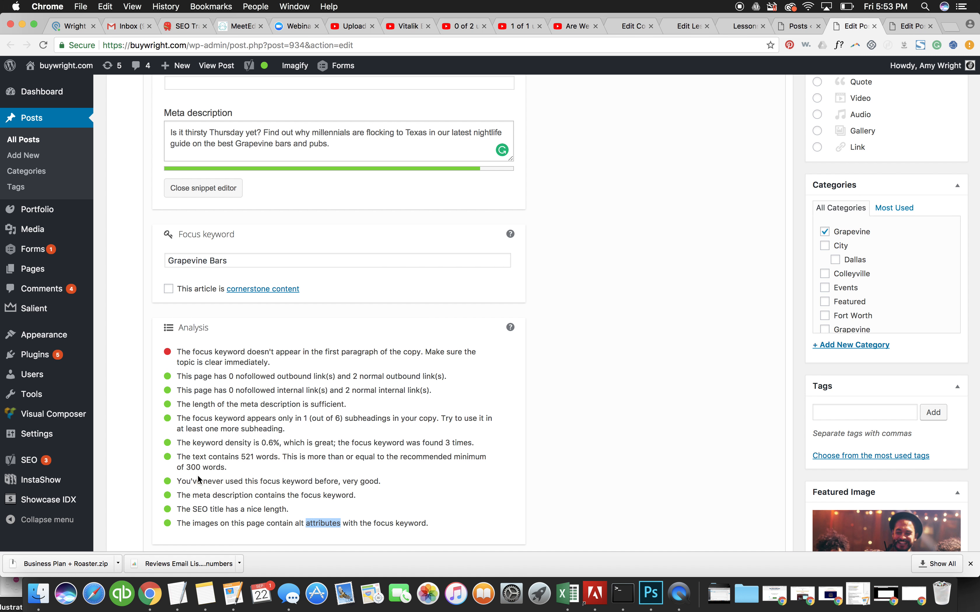
{"action": "scroll", "coordinate": [241, 475], "scroll_direction": "up", "scroll_amount": 1}
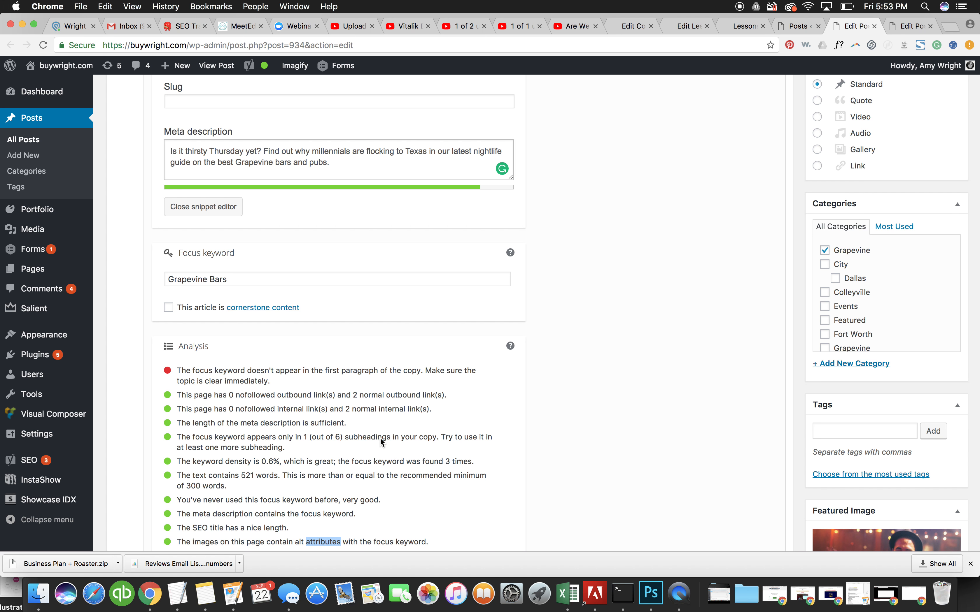
{"action": "scroll", "coordinate": [268, 381], "scroll_direction": "up", "scroll_amount": 1}
{"action": "scroll", "coordinate": [268, 381], "scroll_direction": "up", "scroll_amount": 2}
{"action": "scroll", "coordinate": [269, 381], "scroll_direction": "down", "scroll_amount": 4}
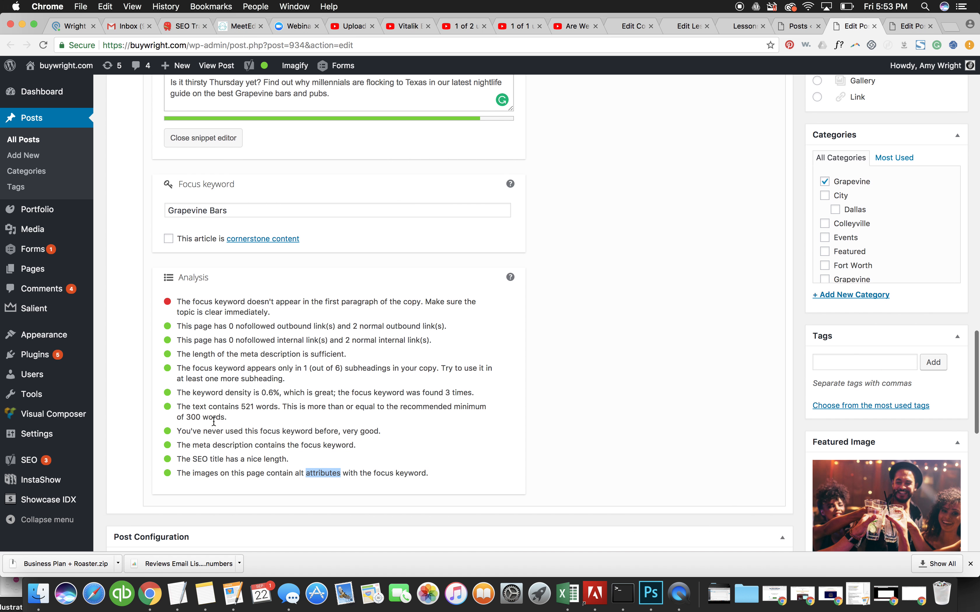
{"action": "scroll", "coordinate": [230, 324], "scroll_direction": "up", "scroll_amount": 9}
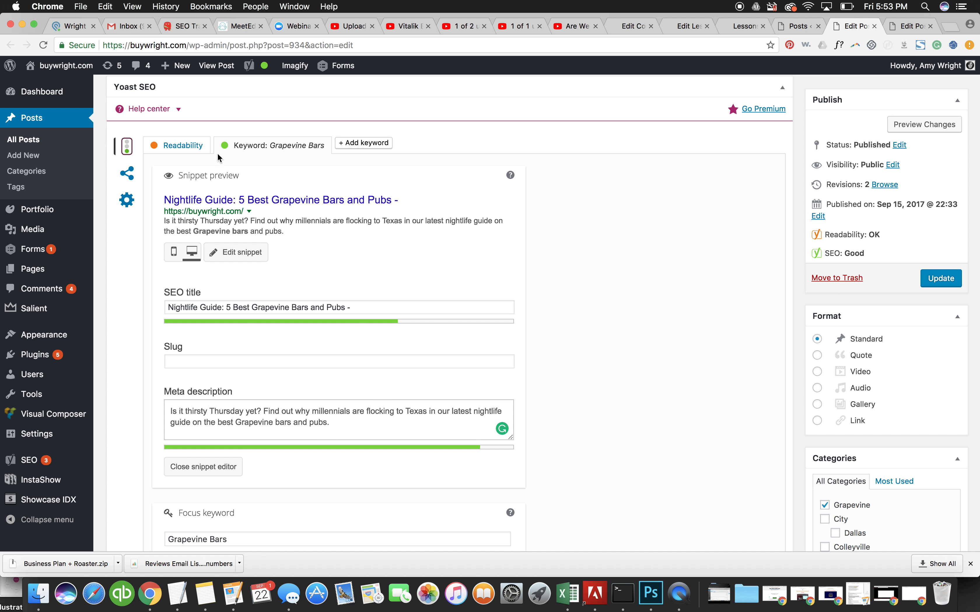
Step: Check the Yoast readability and keyword indicators, and look over the post's title, body text and publishing options
{"action": "mouse_move", "coordinate": [266, 71]}
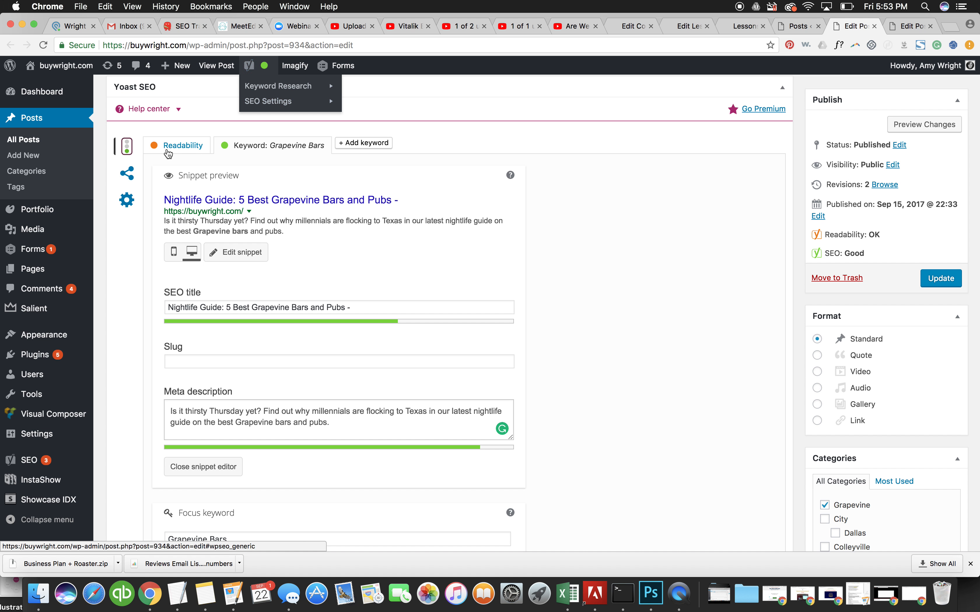
{"action": "scroll", "coordinate": [637, 413], "scroll_direction": "up", "scroll_amount": 5}
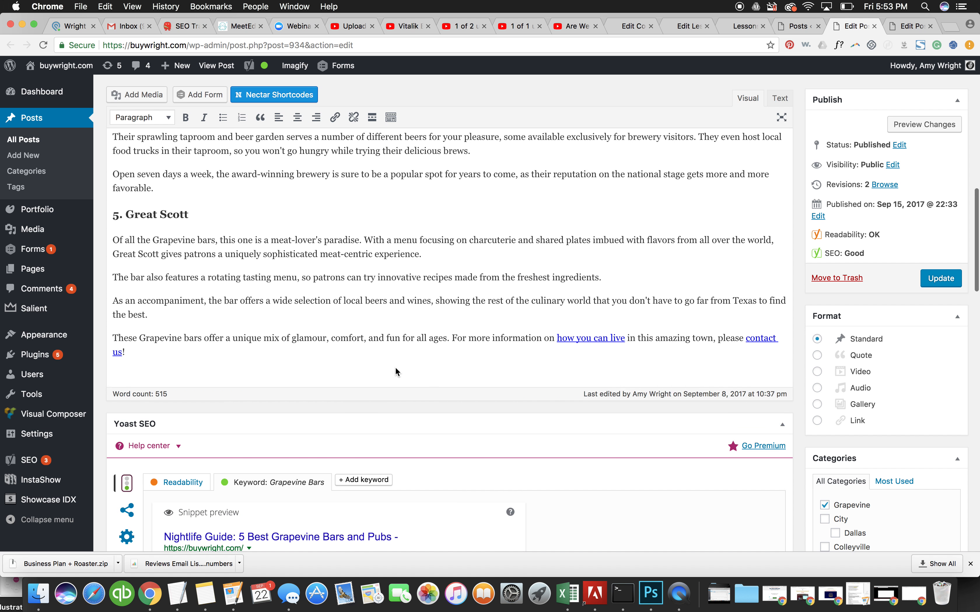
{"action": "scroll", "coordinate": [637, 409], "scroll_direction": "up", "scroll_amount": 10}
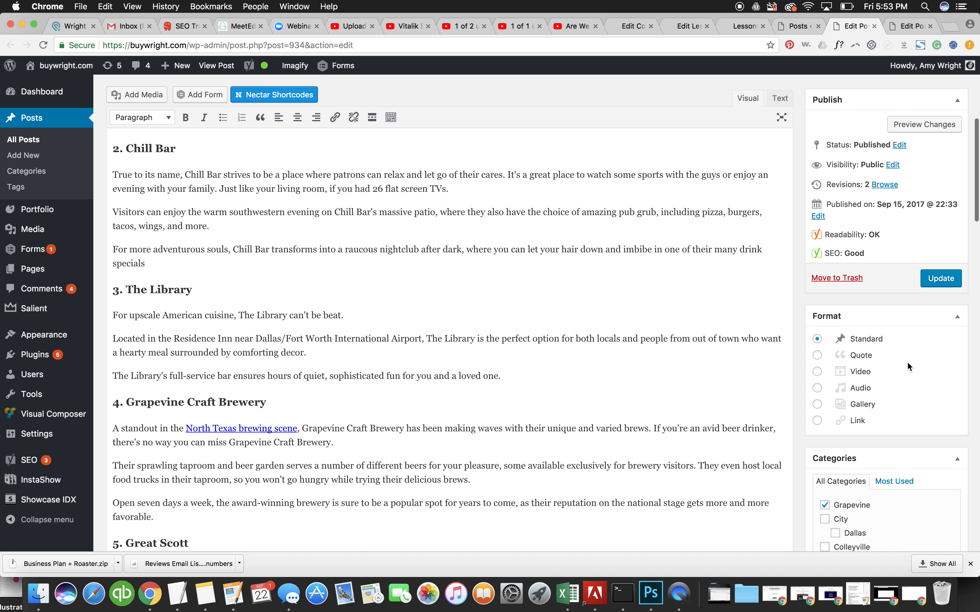
{"action": "scroll", "coordinate": [898, 193], "scroll_direction": "up", "scroll_amount": 7}
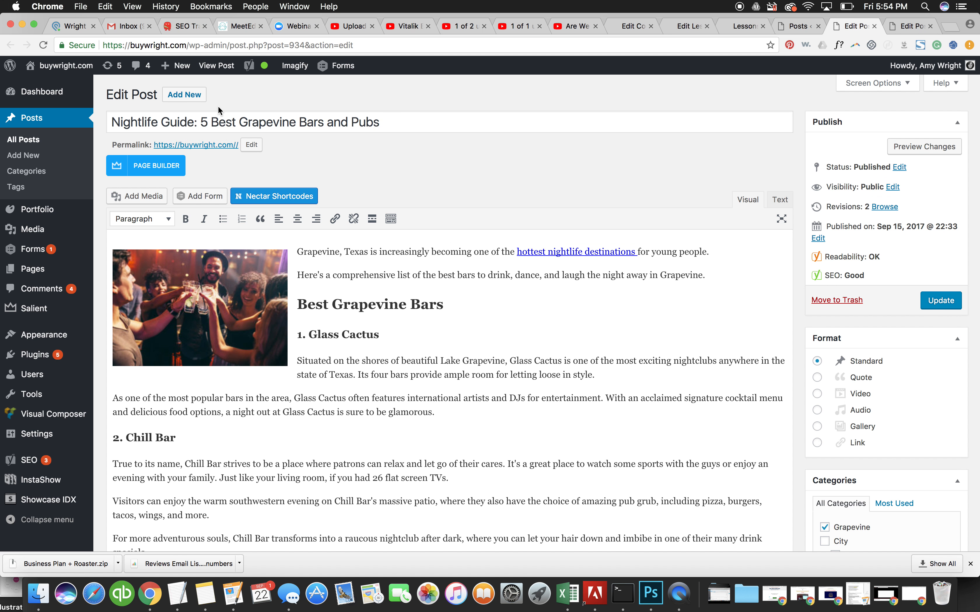
{"action": "scroll", "coordinate": [335, 306], "scroll_direction": "down", "scroll_amount": 4}
{"action": "scroll", "coordinate": [484, 417], "scroll_direction": "down", "scroll_amount": 20}
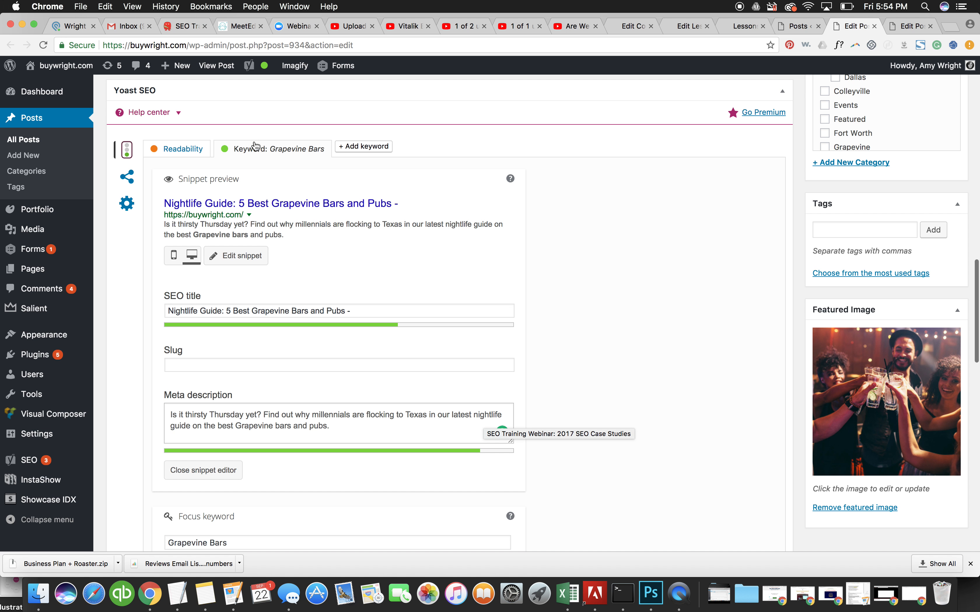
{"action": "scroll", "coordinate": [577, 339], "scroll_direction": "up", "scroll_amount": 7}
{"action": "scroll", "coordinate": [578, 339], "scroll_direction": "up", "scroll_amount": 9}
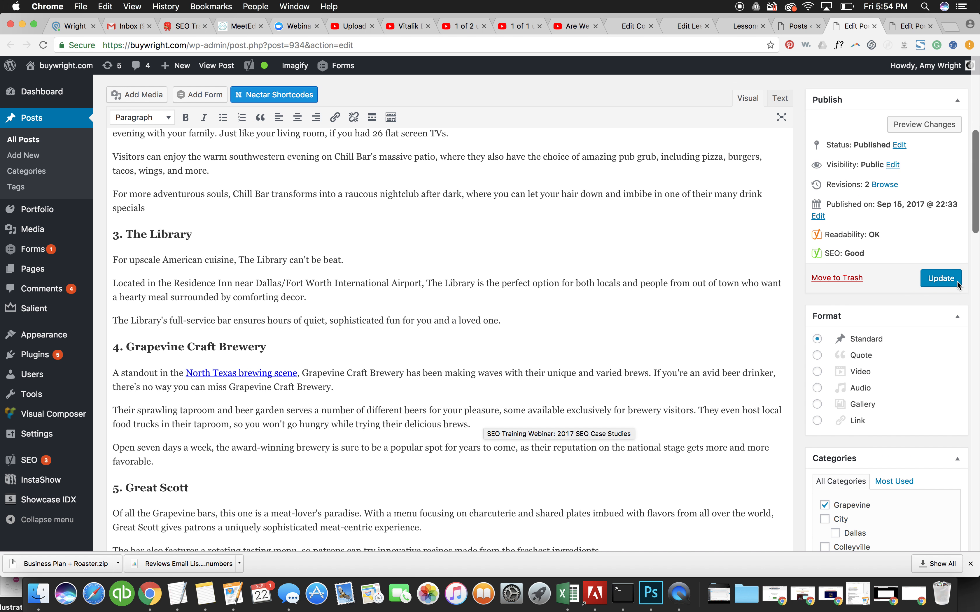